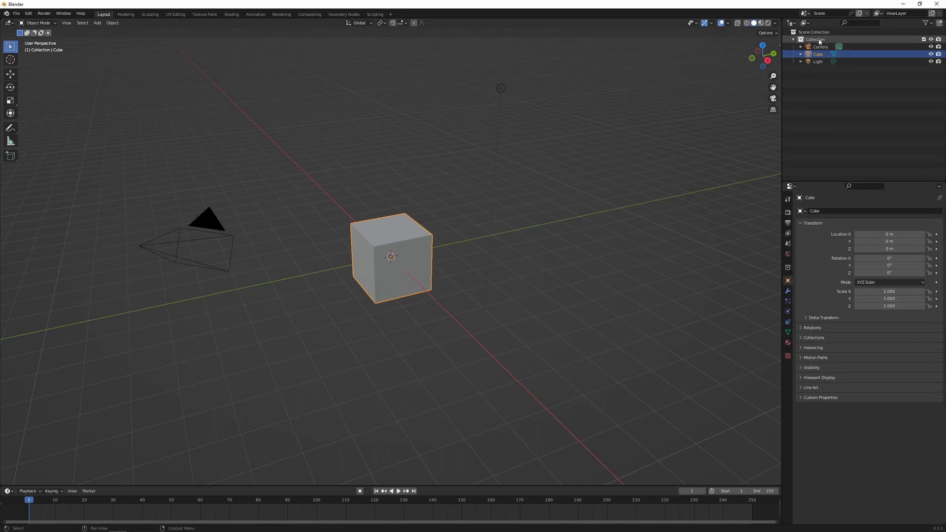
# Step: Select the Collection, Camera, Light and Cube in the outliner, keeping the name Cube
pyautogui.click(820, 41)
pyautogui.click(820, 46)
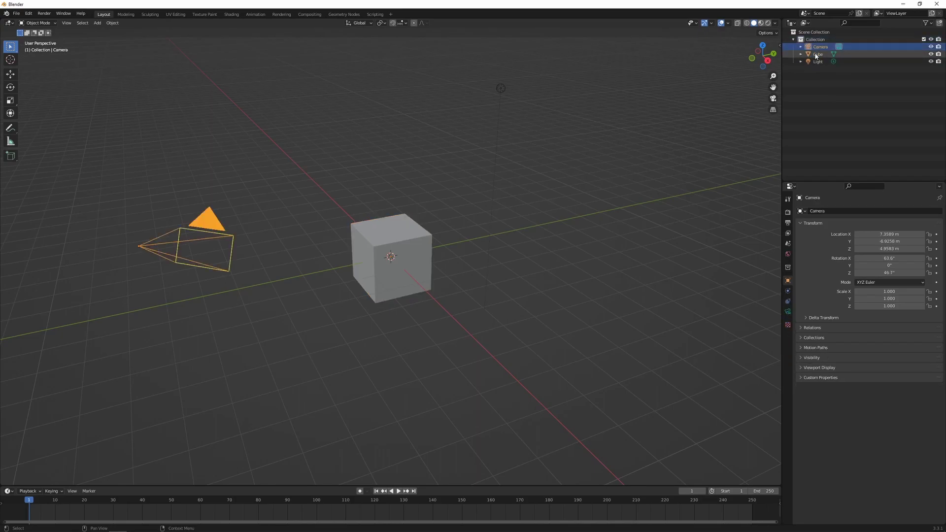
pyautogui.click(818, 54)
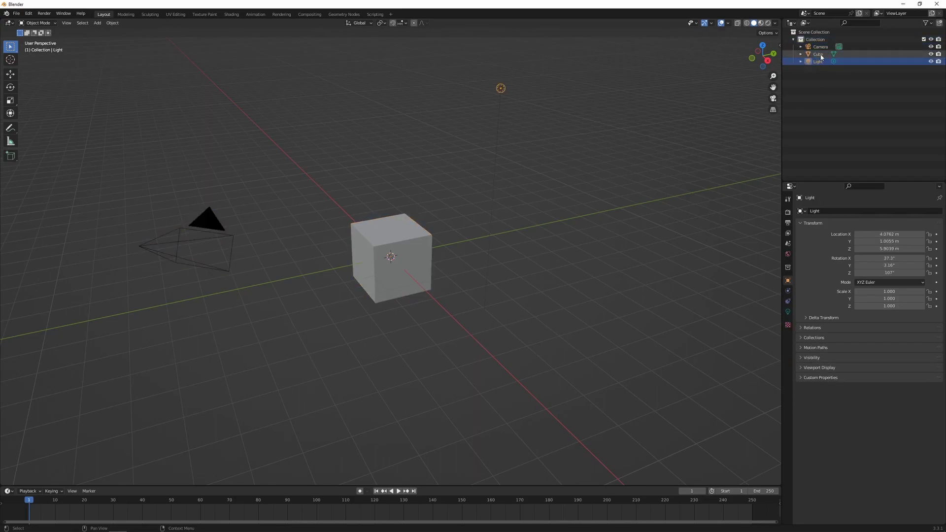
pyautogui.doubleClick(821, 54)
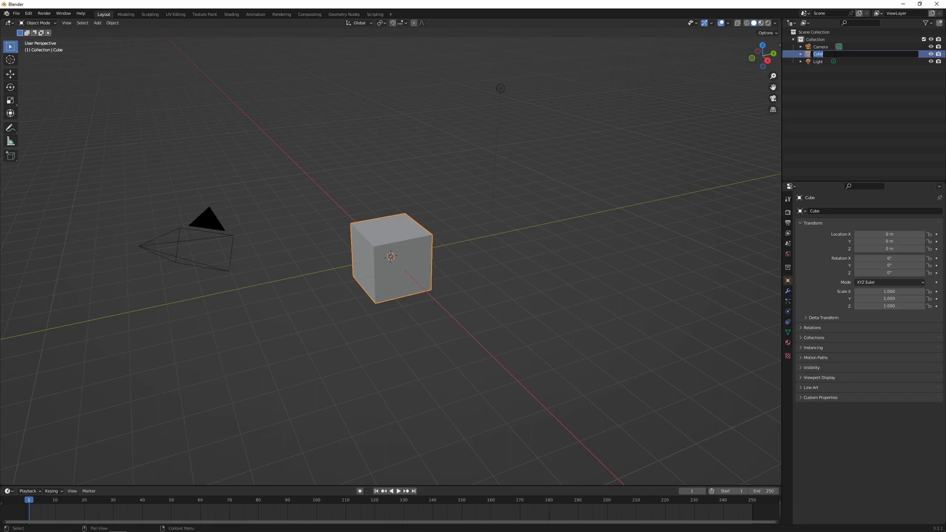
pyautogui.press('Escape')
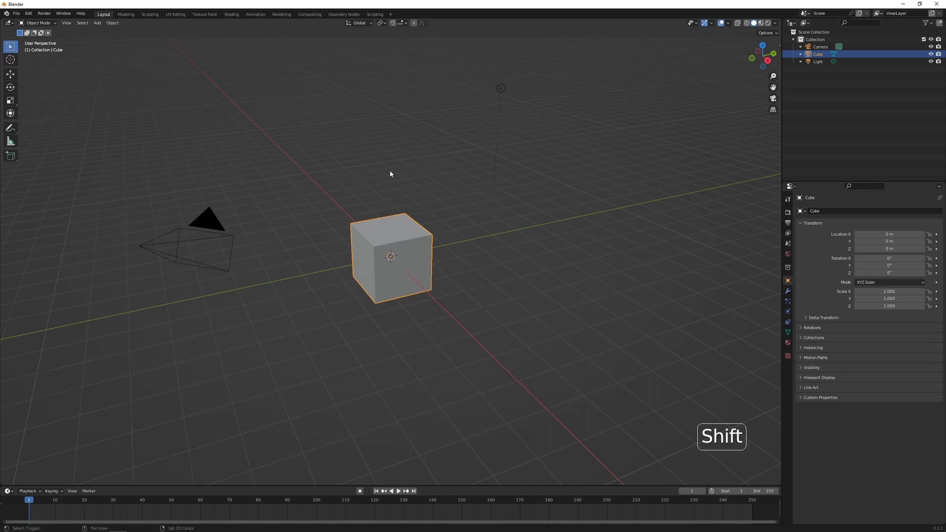
# Step: Add a new mesh cube and move it along Y to about 3.96 m
pyautogui.hotkey('shift', 'a')
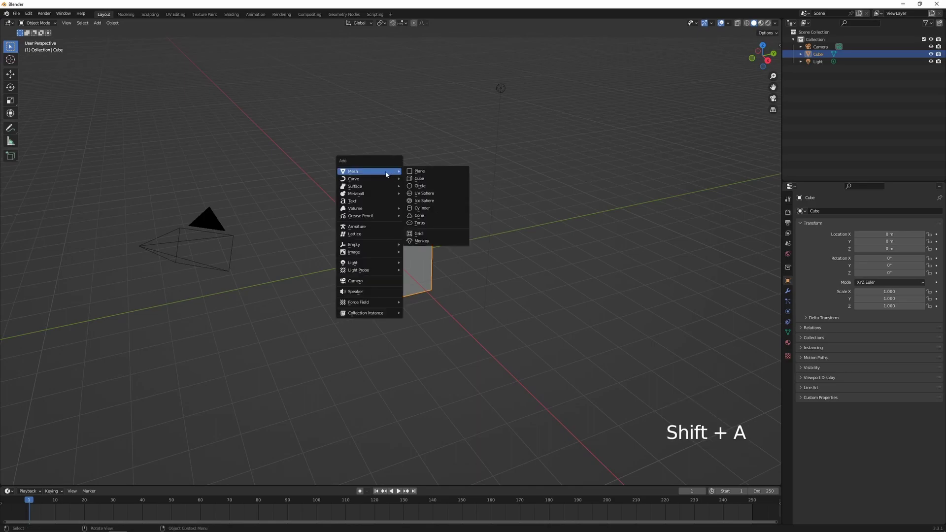
pyautogui.click(433, 181)
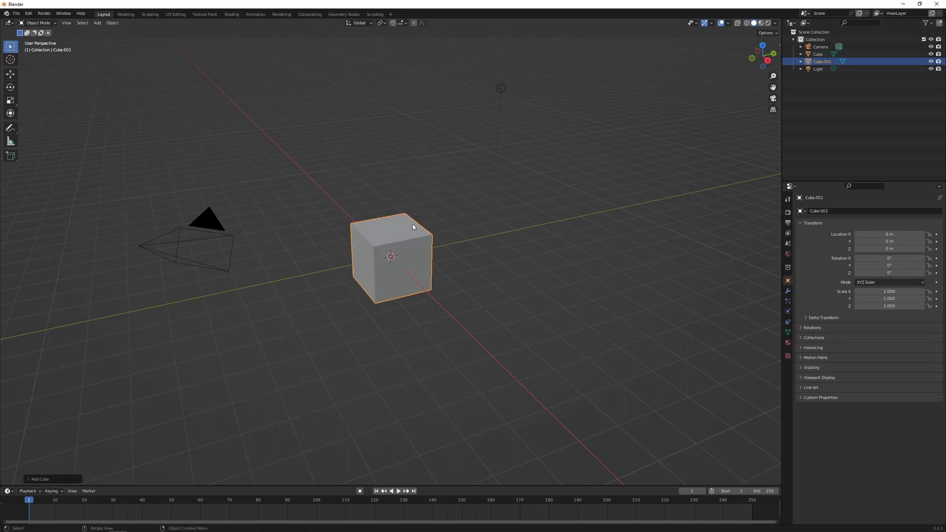
pyautogui.press('g')
pyautogui.press('y')
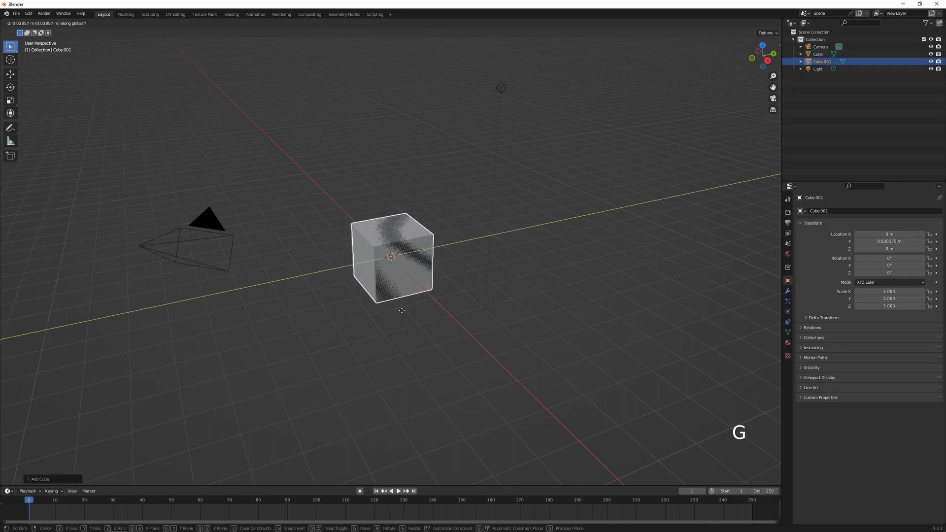
pyautogui.click(500, 290)
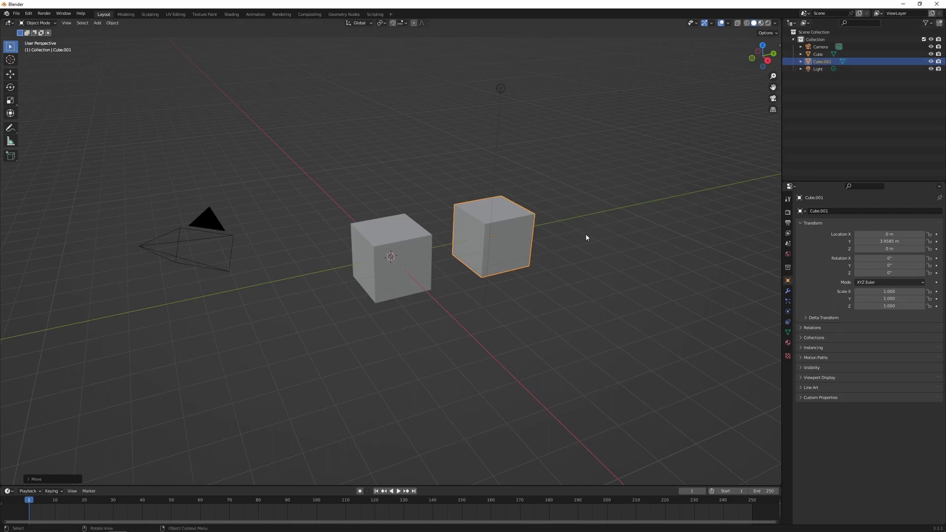
# Step: Duplicate Cube.001 and place the copy, Cube.002, along Y at about 8.0 m
pyautogui.hotkey('shift', 'd')
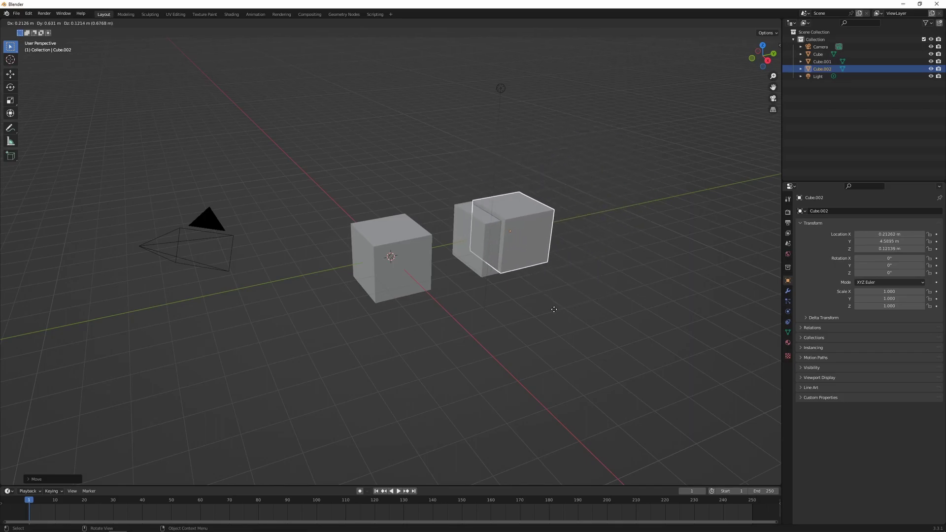
pyautogui.press('y')
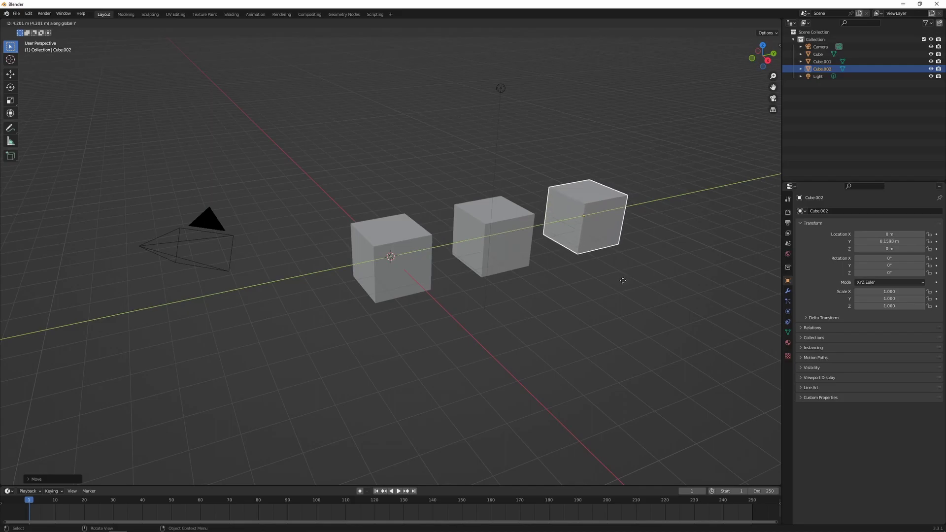
pyautogui.press('Escape')
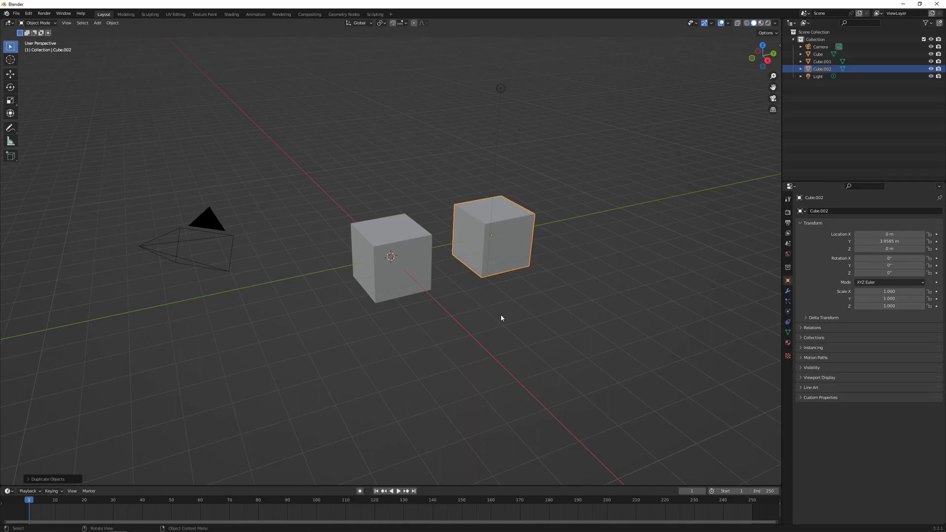
pyautogui.press('g')
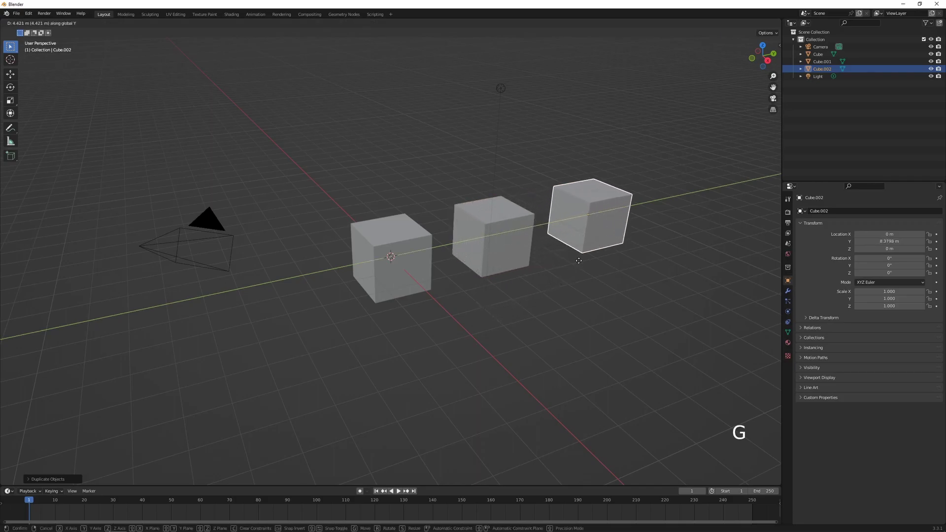
pyautogui.click(611, 292)
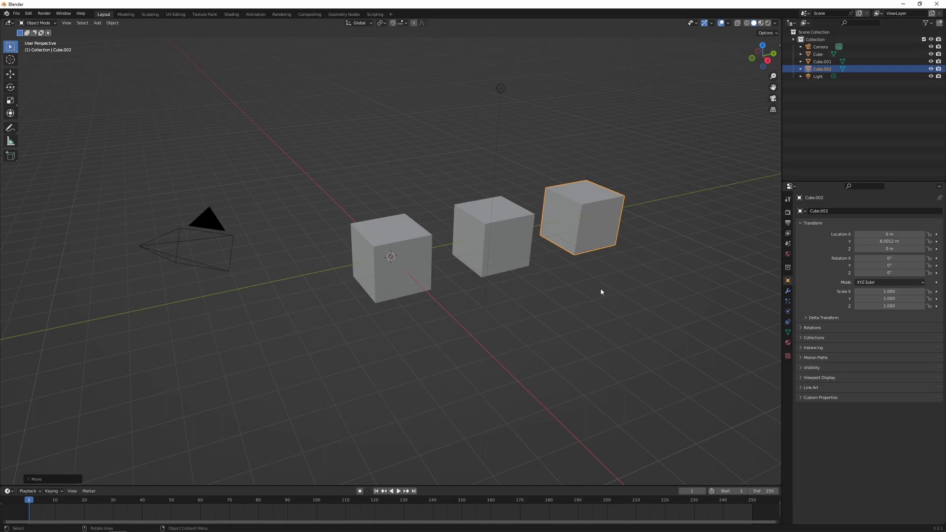
# Step: Make linked duplicate Cube.003 at Y about 12.65 m, then select the third and fourth cubes
pyautogui.hotkey('alt', 'd')
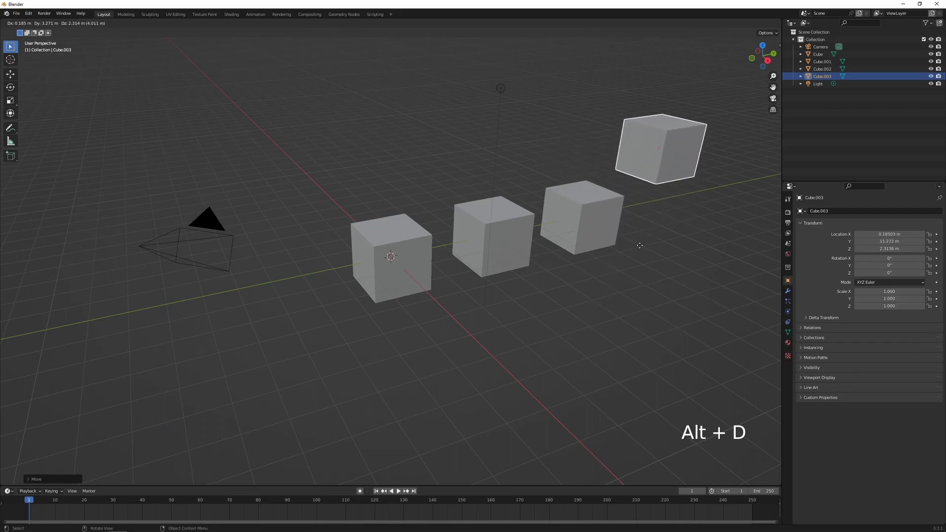
pyautogui.press('y')
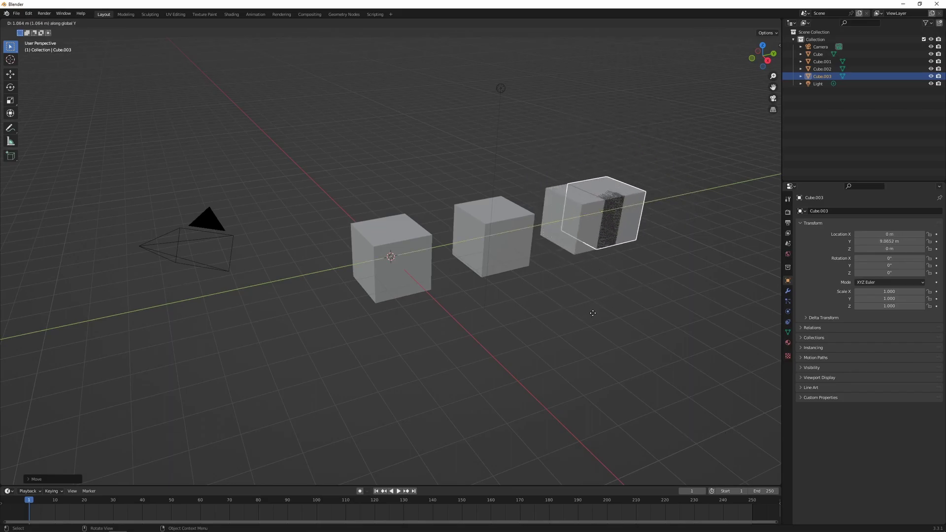
pyautogui.click(644, 266)
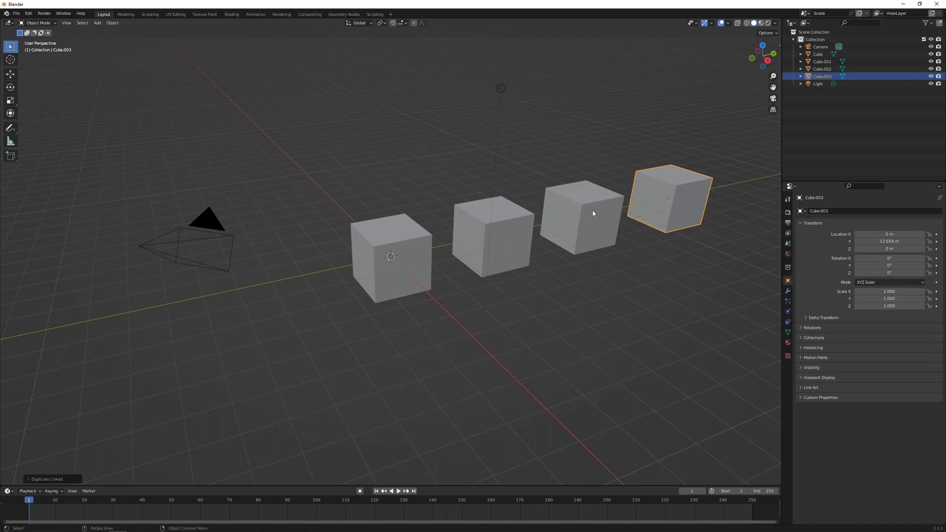
pyautogui.click(600, 224)
pyautogui.click(678, 198)
# Step: Browse Object > Relations, then show Cube.003's mesh data: Cube.002 shared by 2 users
pyautogui.click(112, 23)
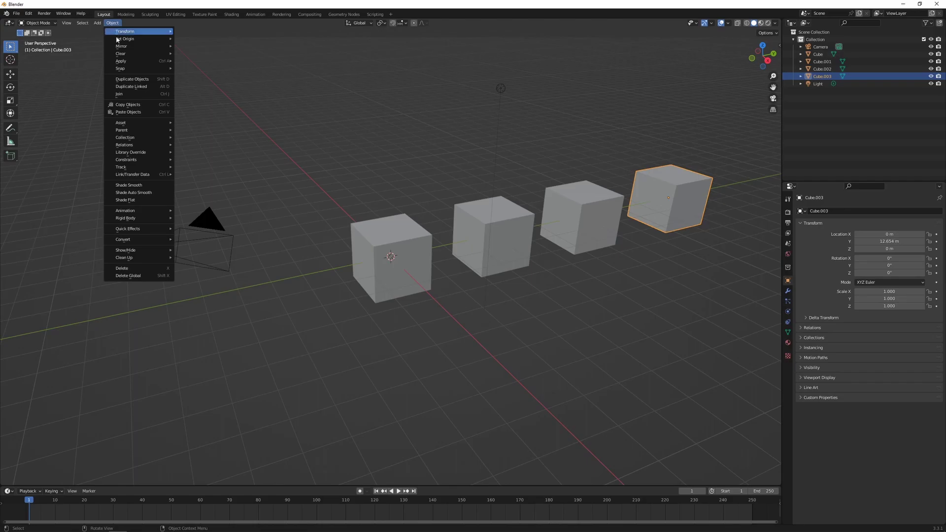
pyautogui.moveTo(143, 141)
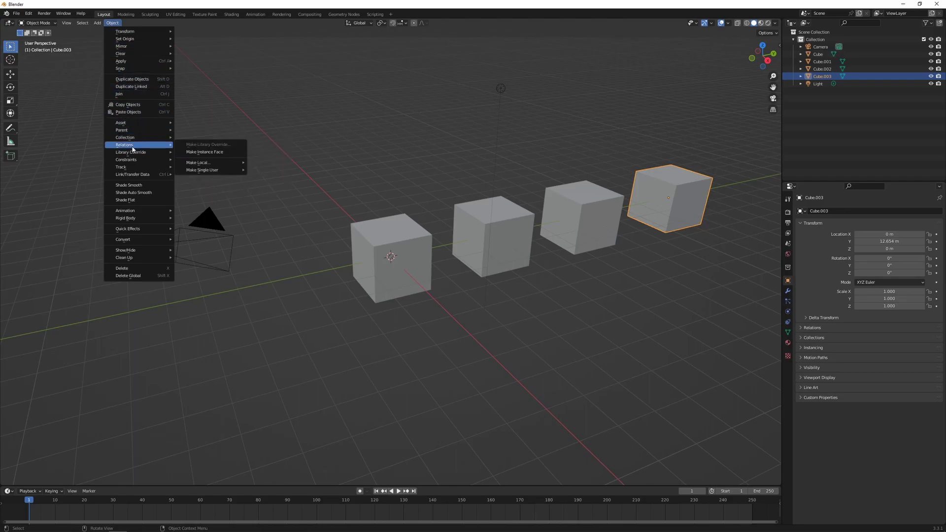
pyautogui.moveTo(198, 171)
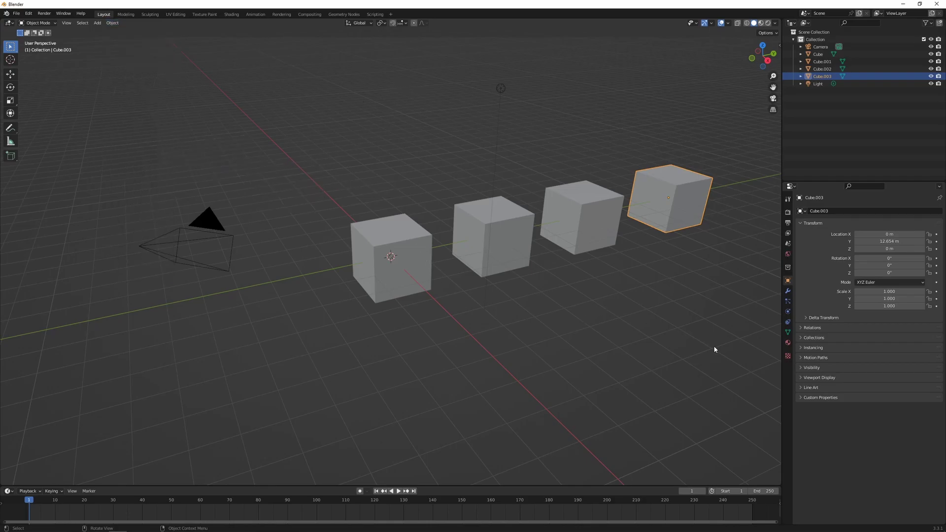
pyautogui.click(787, 334)
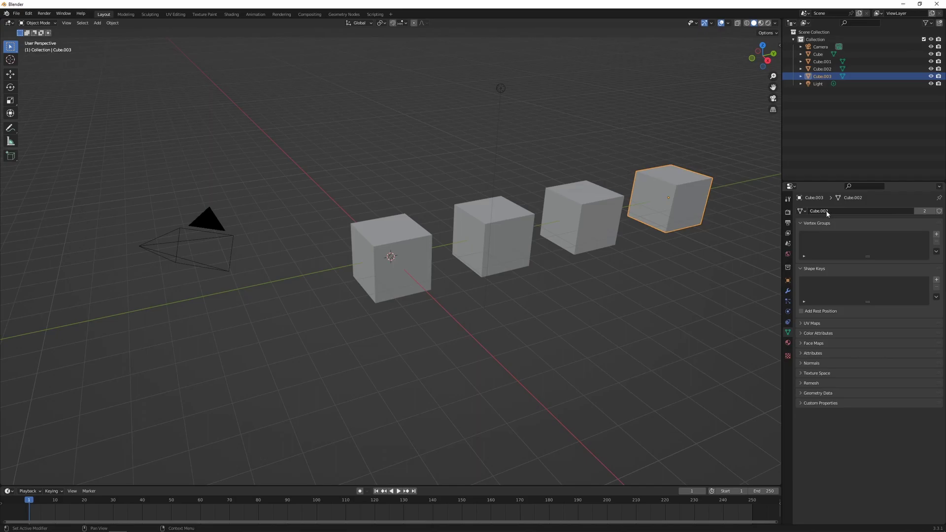
# Step: Compare each cube's mesh, then make Cube.003's mesh a single-user copy named Cube.003
pyautogui.click(593, 205)
pyautogui.click(678, 199)
pyautogui.click(384, 247)
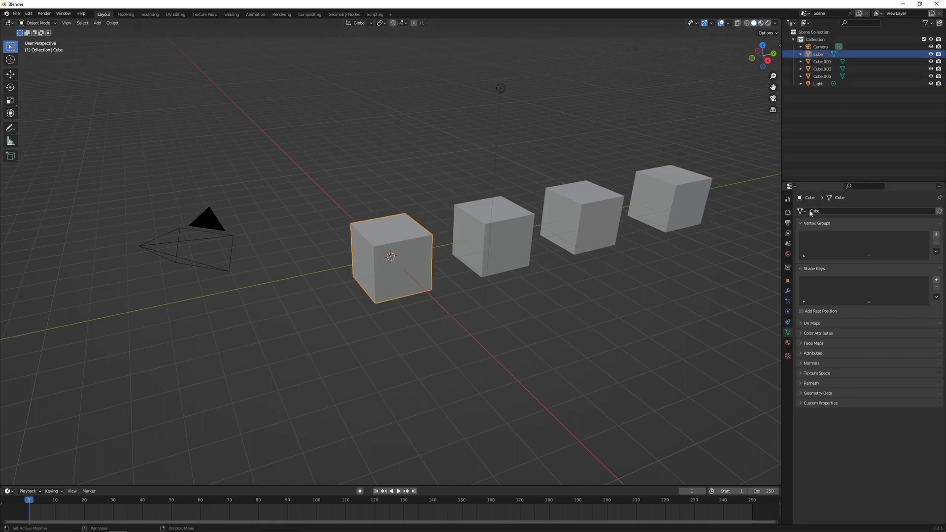
pyautogui.click(465, 218)
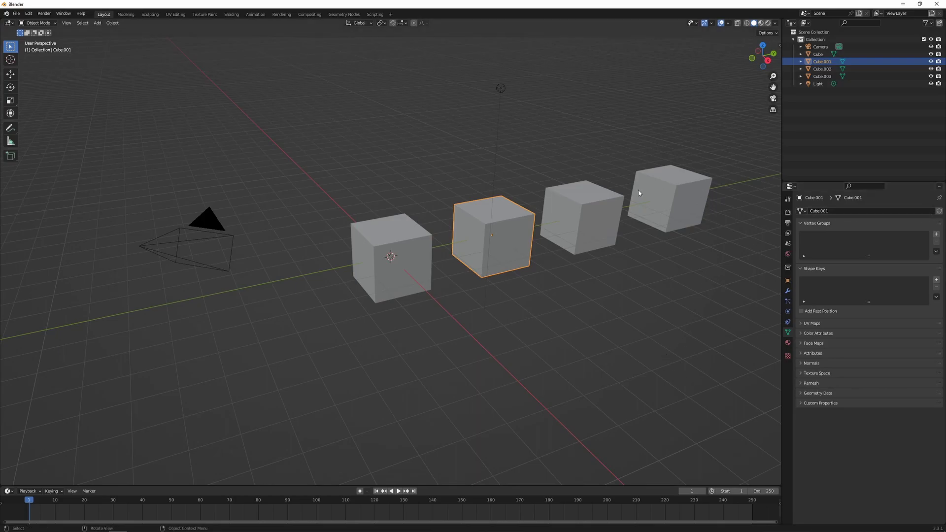
pyautogui.click(678, 183)
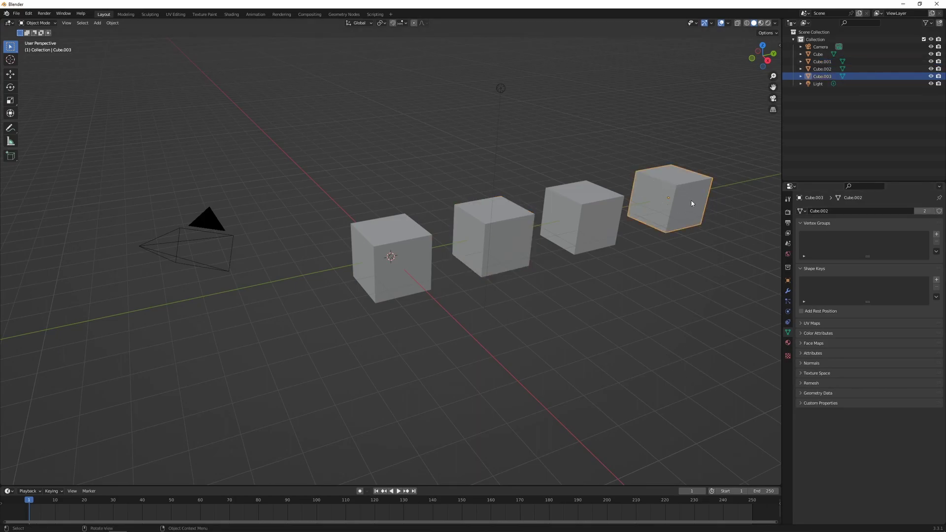
pyautogui.click(922, 212)
# Step: Delete Cube.003 and Cube.002, then undo to restore all four cubes
pyautogui.press('x')
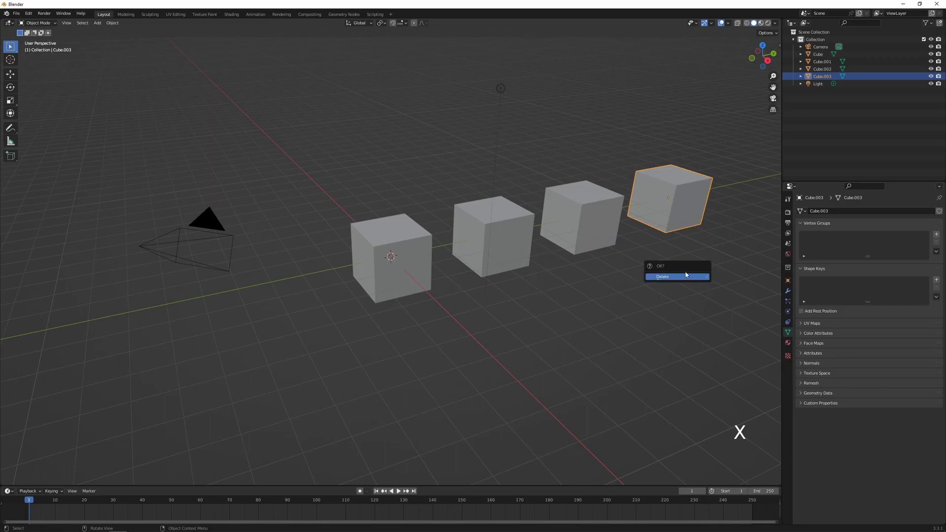
pyautogui.click(678, 278)
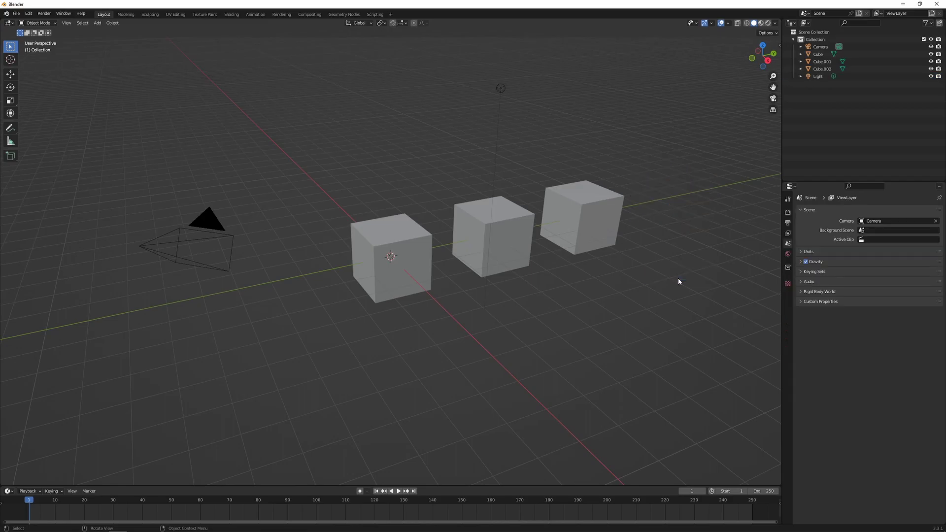
pyautogui.click(592, 203)
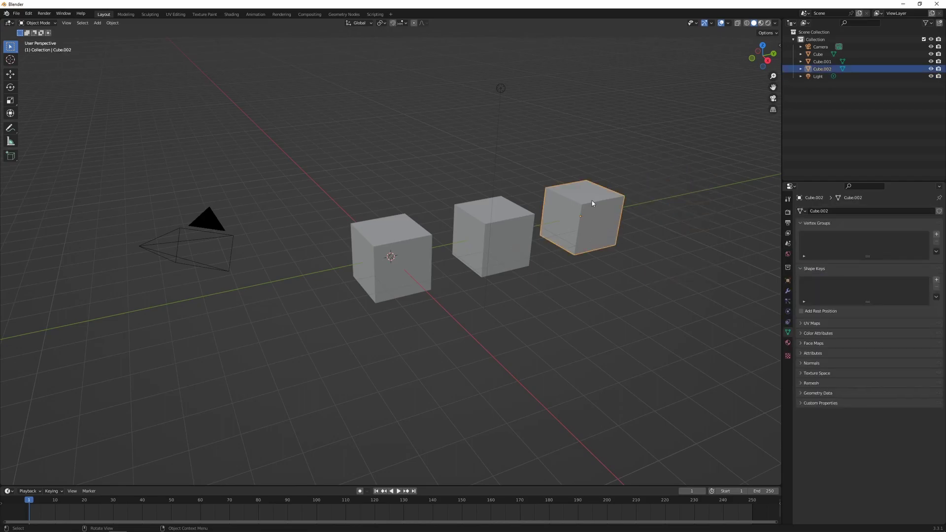
pyautogui.press('Delete')
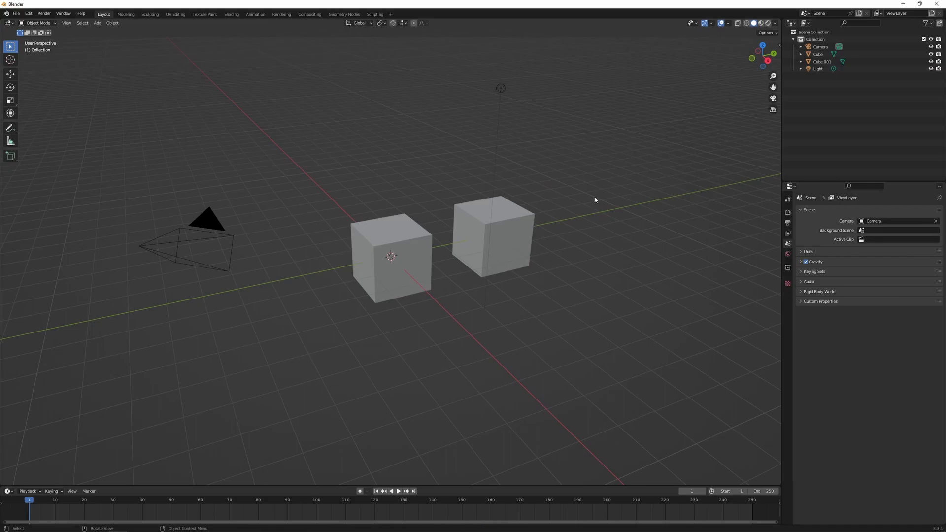
pyautogui.hotkey('ctrl', 'z')
pyautogui.hotkey('ctrl', 'z')
pyautogui.hotkey('ctrl', 'z')
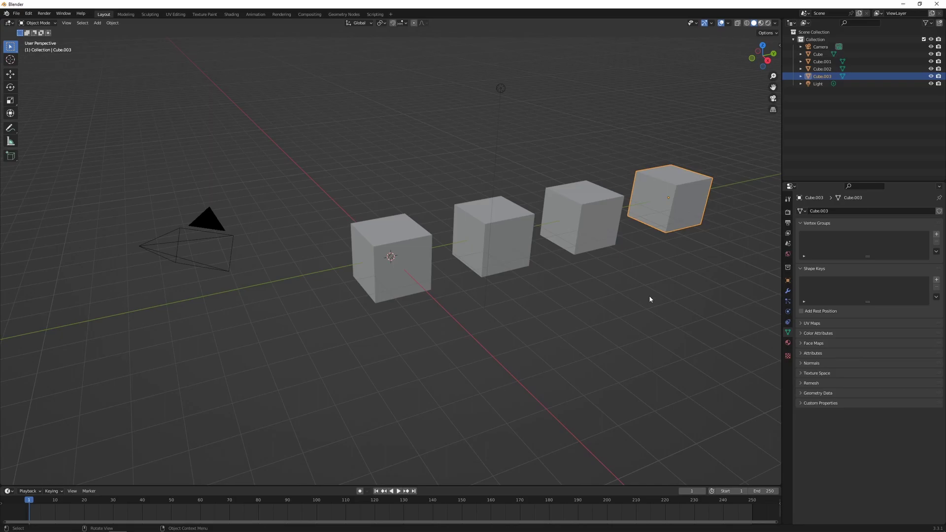
# Step: Select each of the four cubes in turn, then clear the selection
pyautogui.click(408, 246)
pyautogui.click(514, 236)
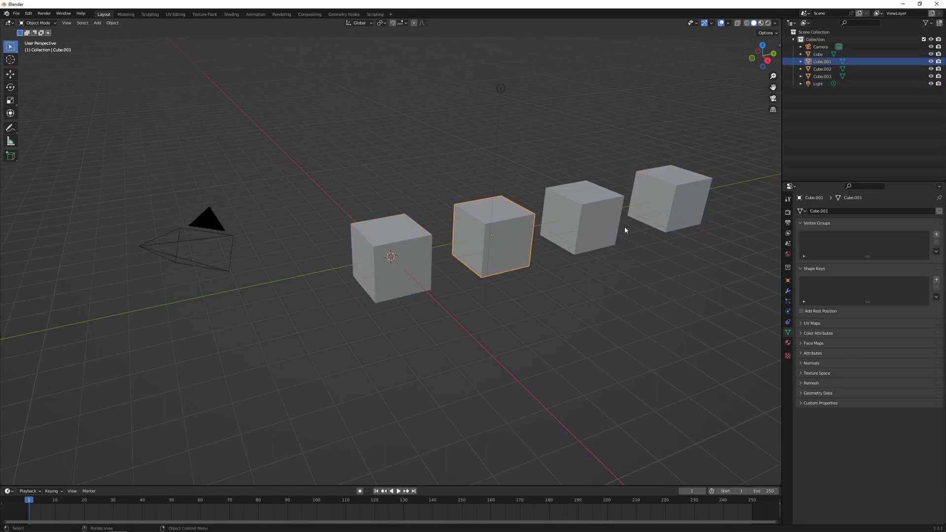
pyautogui.click(569, 209)
pyautogui.click(673, 198)
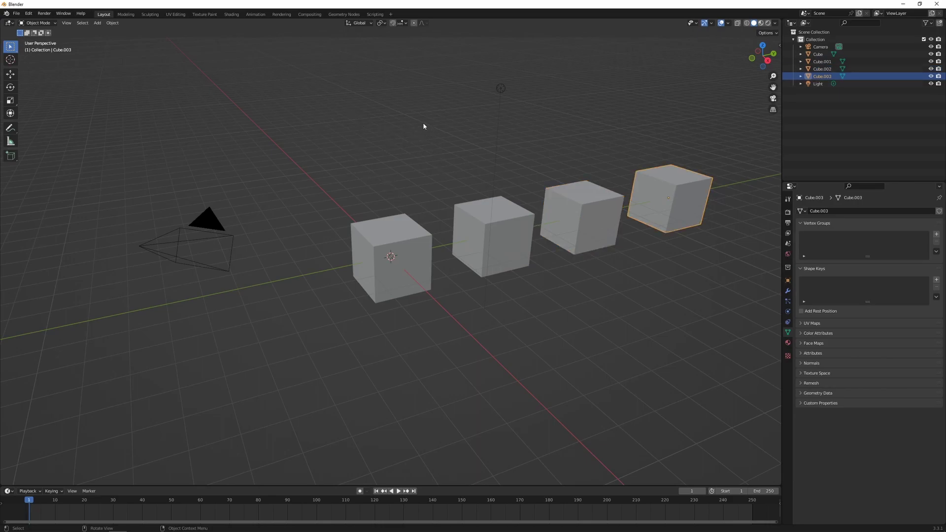
pyautogui.click(367, 158)
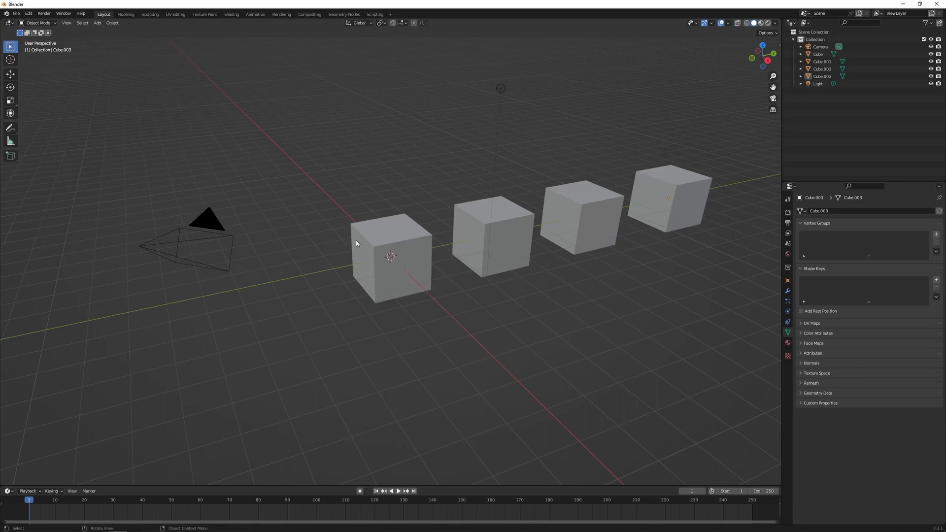
# Step: Select Cube, then Shift-add Cube.001 and Cube.002 to the selection
pyautogui.click(401, 255)
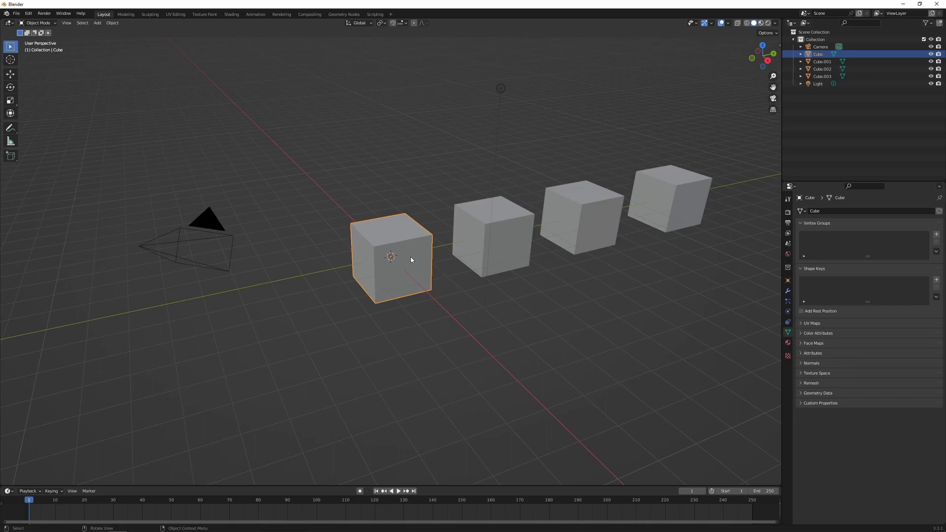
pyautogui.keyDown('shift'); pyautogui.click(474, 220); pyautogui.keyUp('shift')
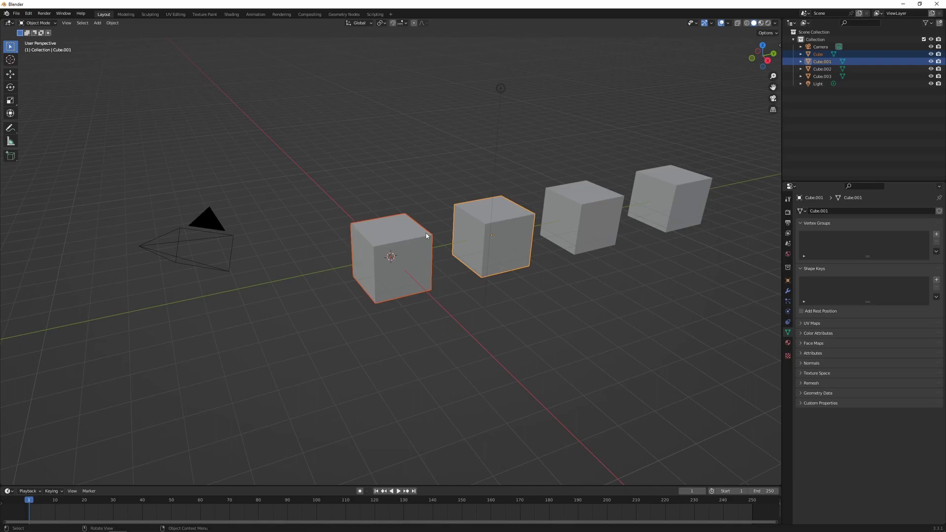
pyautogui.keyDown('shift'); pyautogui.click(584, 215); pyautogui.keyUp('shift')
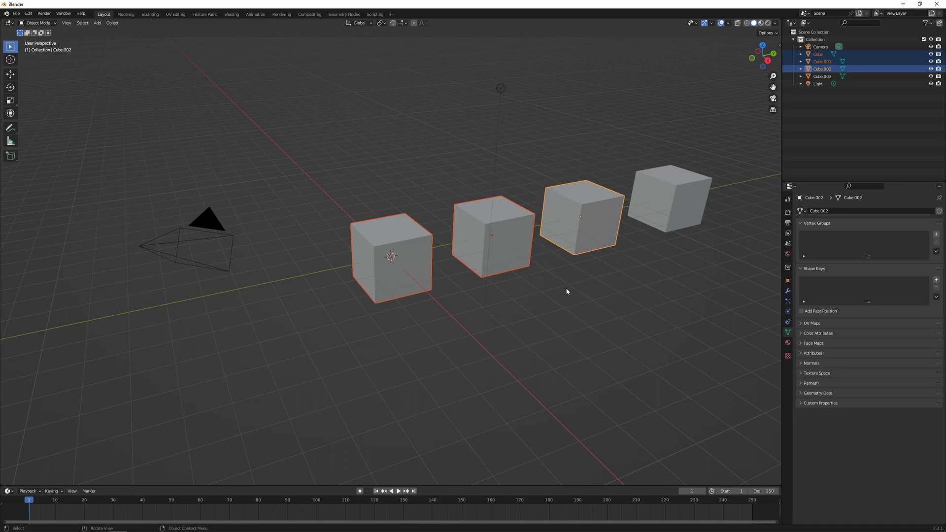
# Step: Select all objects with A, then deselect everything with Alt+A and A again
pyautogui.press('a')
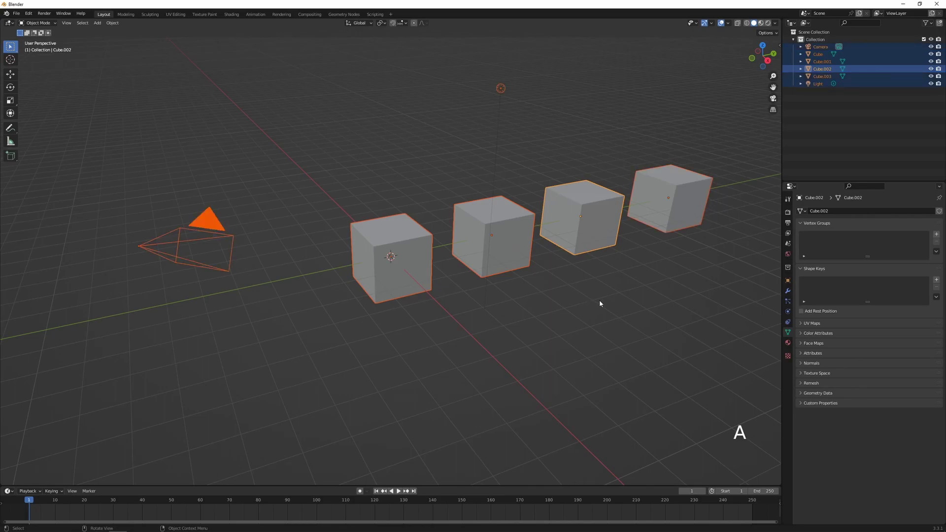
pyautogui.hotkey('alt', 'a')
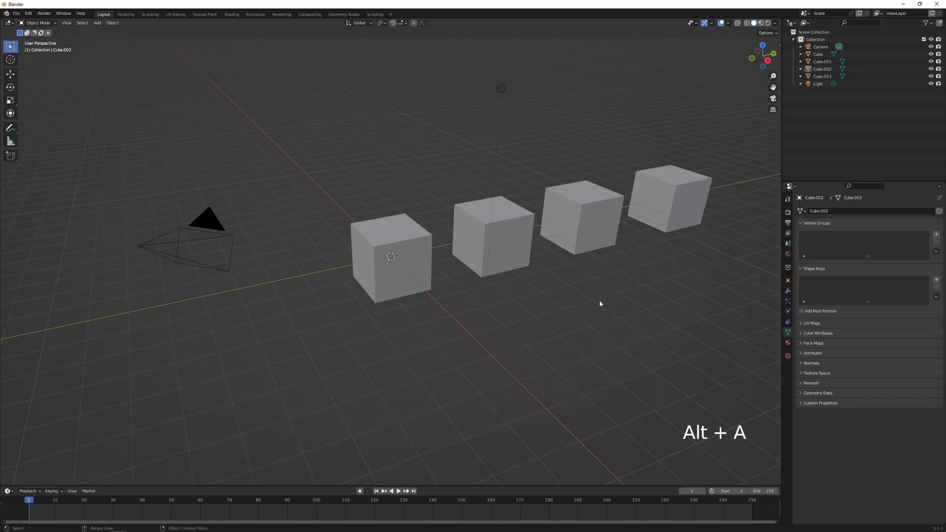
pyautogui.press('a')
pyautogui.press('a')
# Step: Select Cube and Cube.001, invert the selection twice, then box-drag over the cubes and light
pyautogui.click(405, 238)
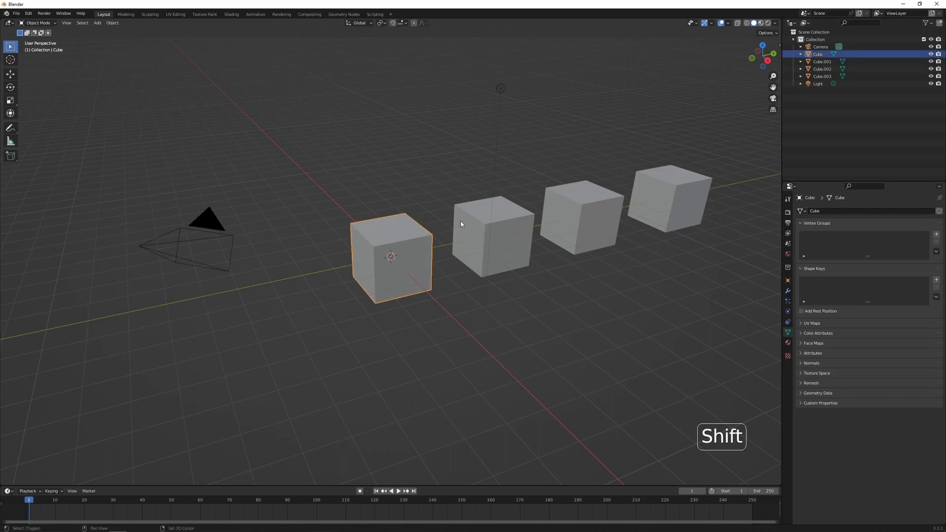
pyautogui.keyDown('shift'); pyautogui.click(471, 215); pyautogui.keyUp('shift')
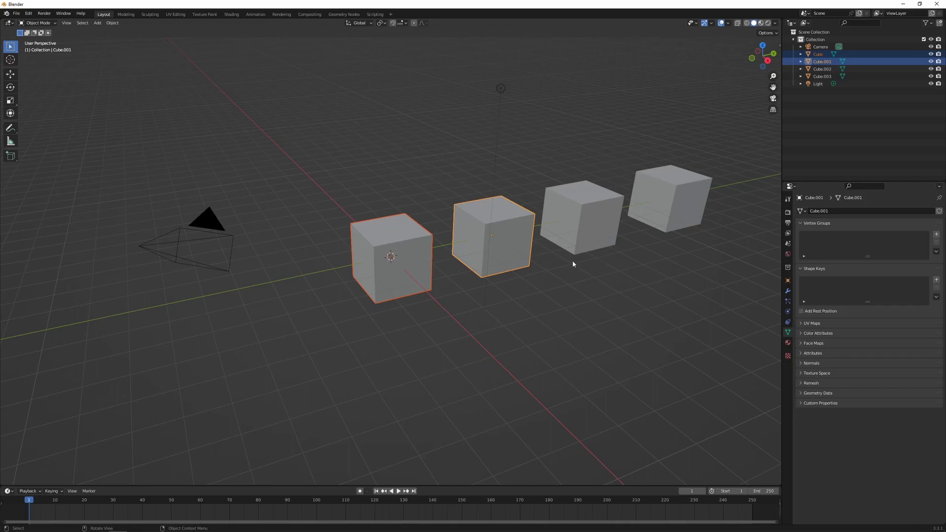
pyautogui.press('ctrl')
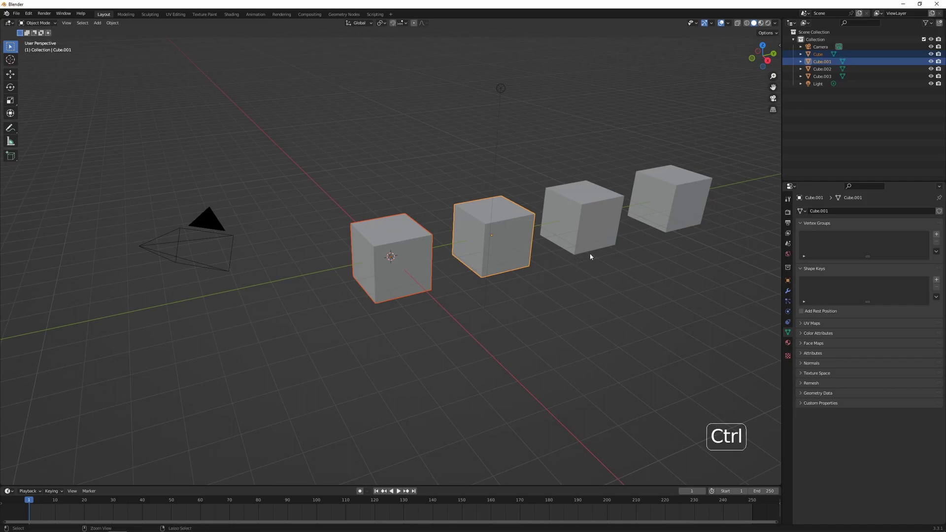
pyautogui.hotkey('ctrl', 'i')
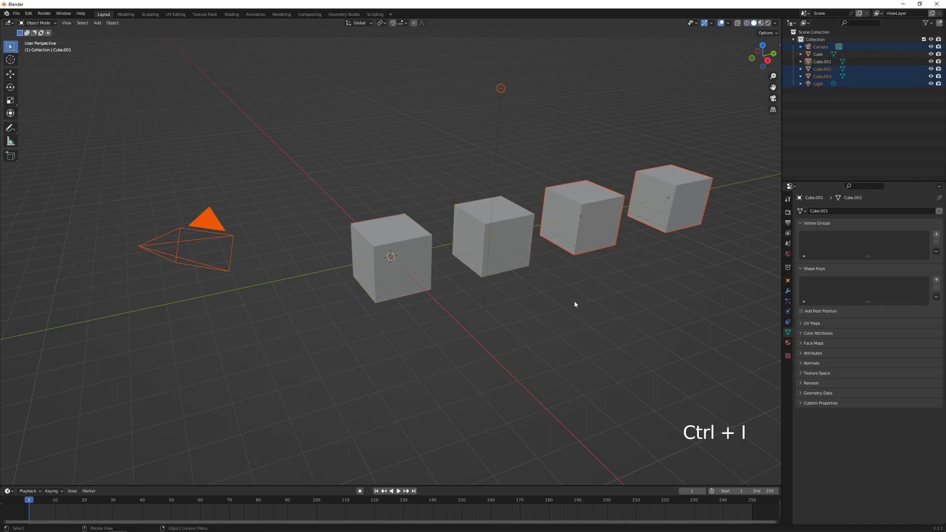
pyautogui.hotkey('ctrl', 'i')
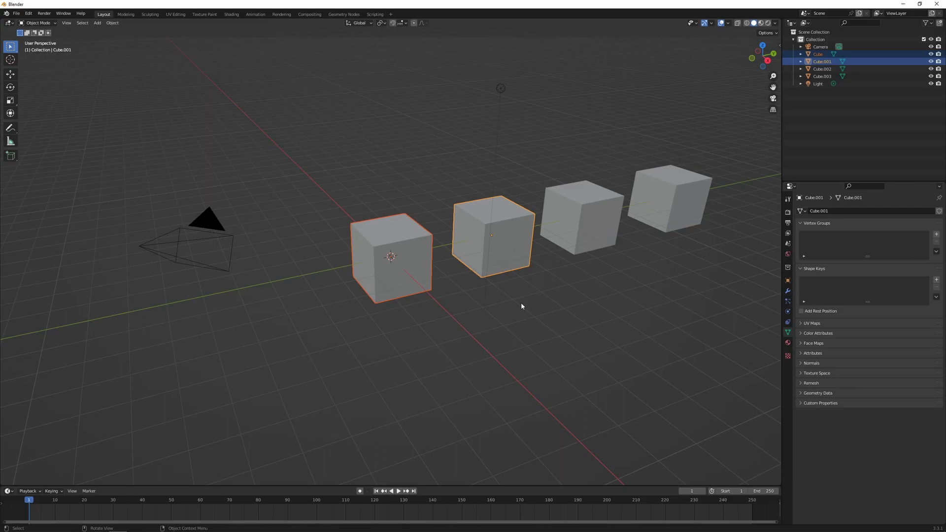
pyautogui.moveTo(282, 90); pyautogui.dragTo(682, 340)
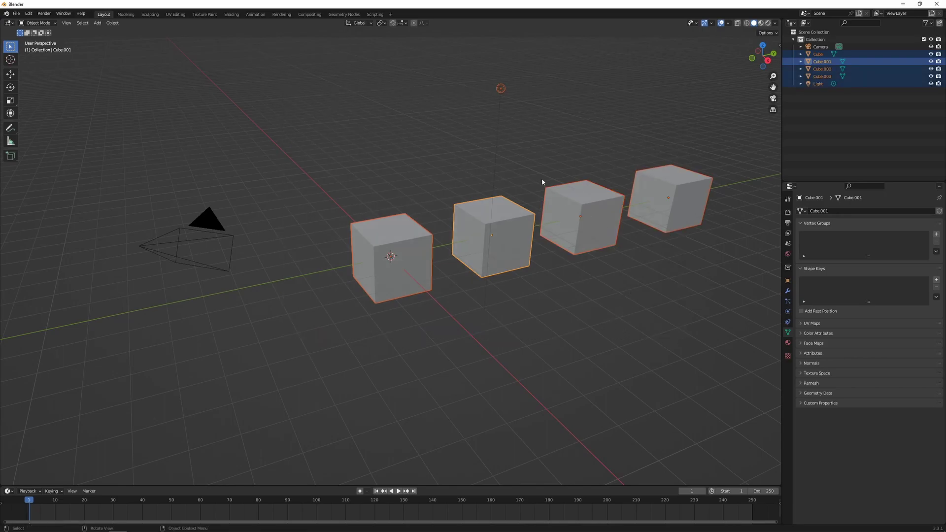
# Step: Switch the Select tool to Select Box, box-select the cubes, then clear the selection
pyautogui.click(10, 49)
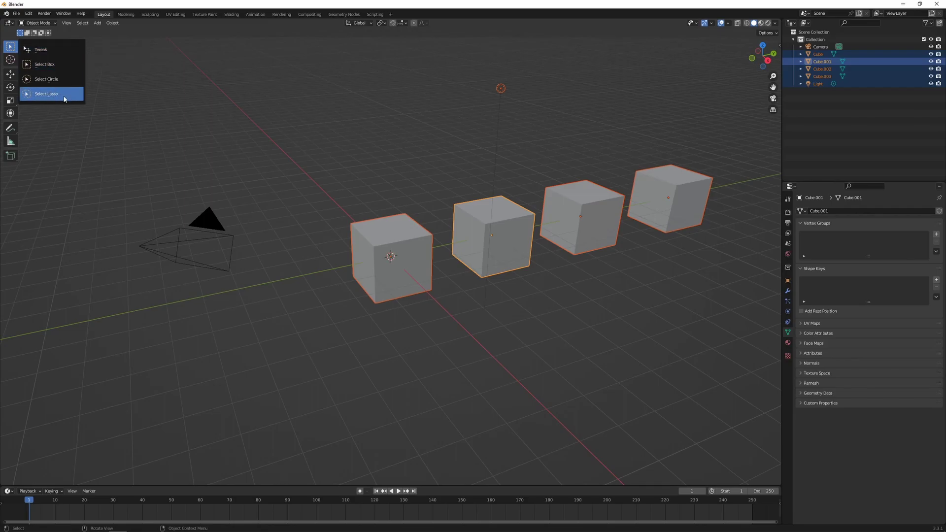
pyautogui.click(50, 64)
pyautogui.moveTo(270, 97); pyautogui.dragTo(649, 325)
pyautogui.click(614, 310)
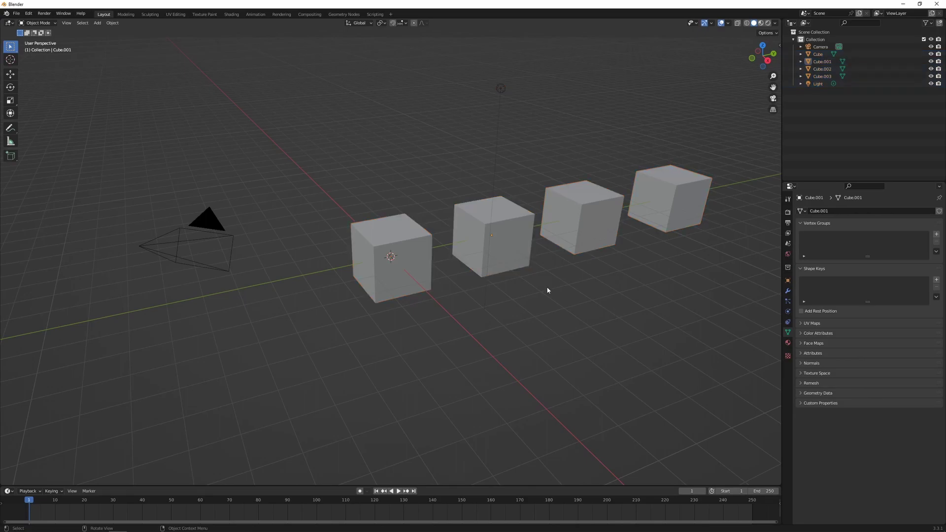
# Step: Box-select different cubes with B, clear the selection, and start circle selection with C
pyautogui.press('b')
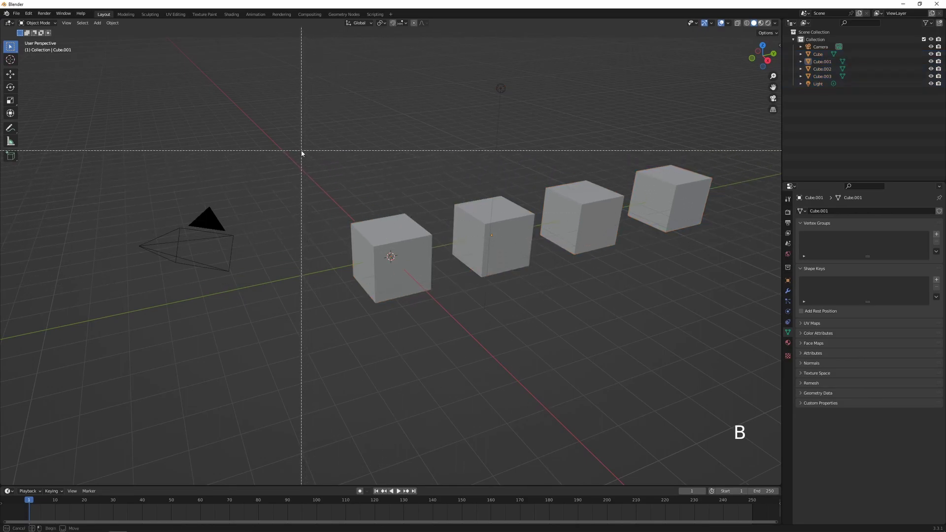
pyautogui.moveTo(302, 150); pyautogui.dragTo(429, 289)
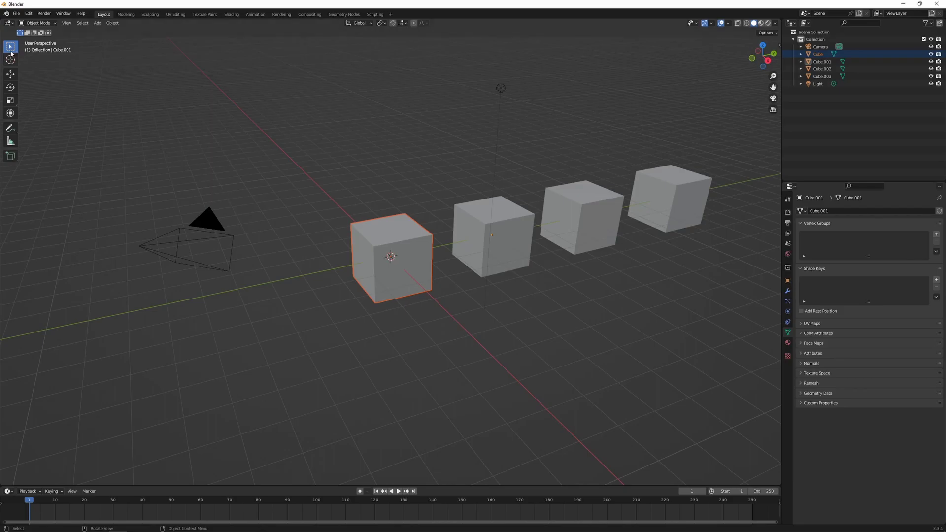
pyautogui.moveTo(557, 117); pyautogui.dragTo(701, 249)
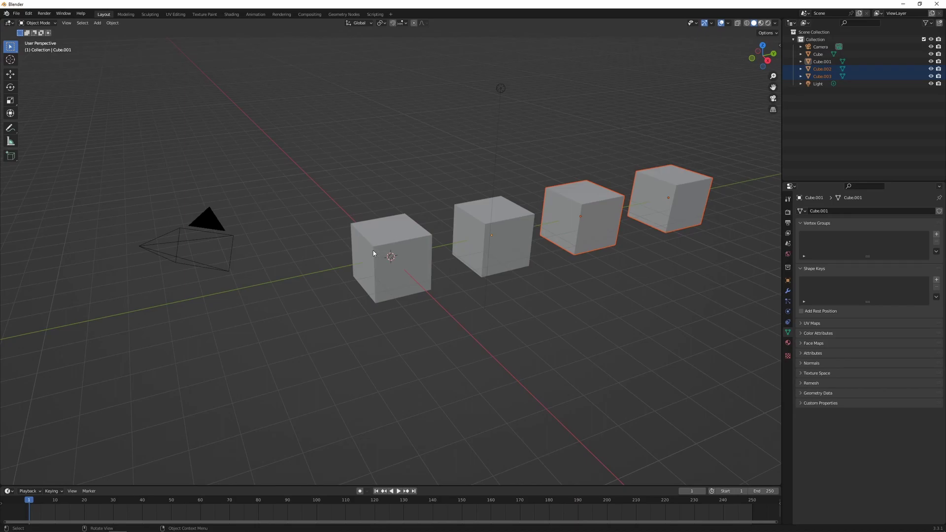
pyautogui.press('b')
pyautogui.moveTo(311, 169); pyautogui.dragTo(422, 290)
pyautogui.press('b')
pyautogui.moveTo(378, 150); pyautogui.dragTo(472, 235)
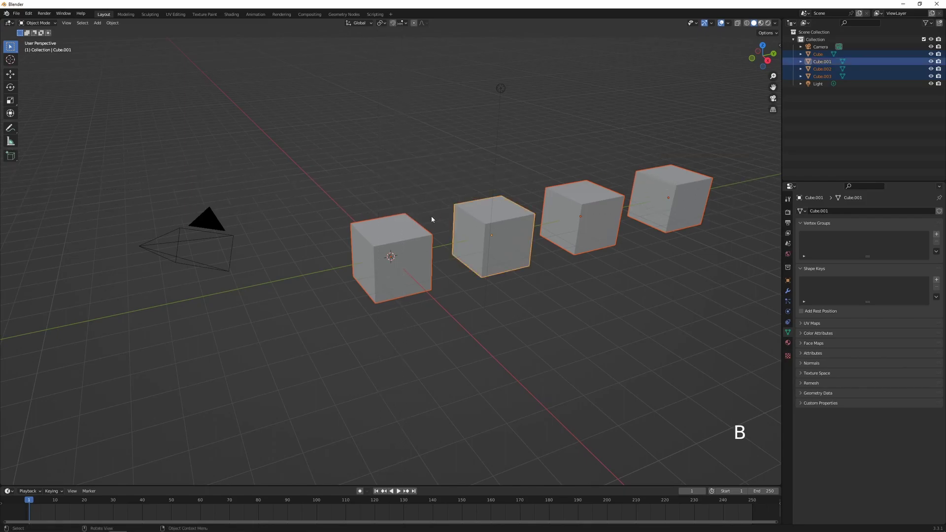
pyautogui.click(359, 165)
pyautogui.press('c')
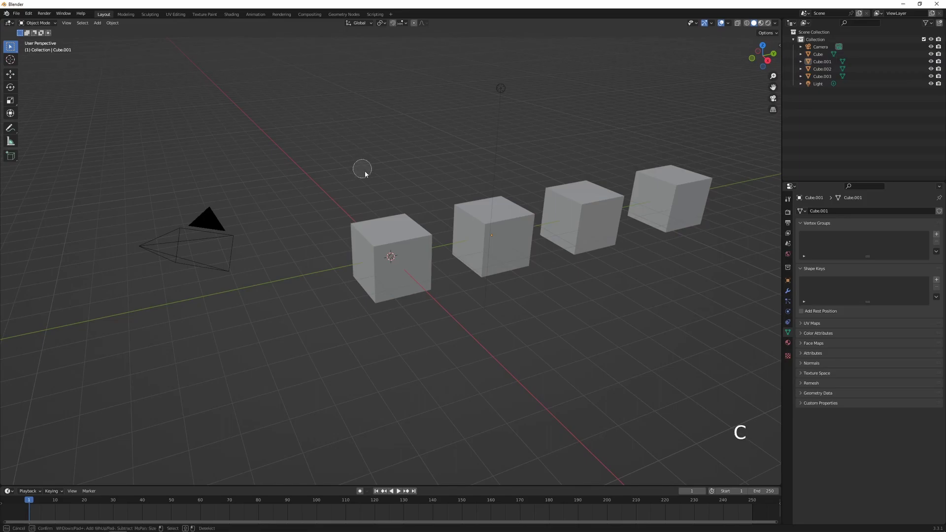
pyautogui.moveTo(433, 241)
pyautogui.mouseDown()
pyautogui.moveTo(389, 271)
pyautogui.moveTo(460, 257)
pyautogui.moveTo(502, 232)
pyautogui.moveTo(672, 198)
pyautogui.mouseUp()
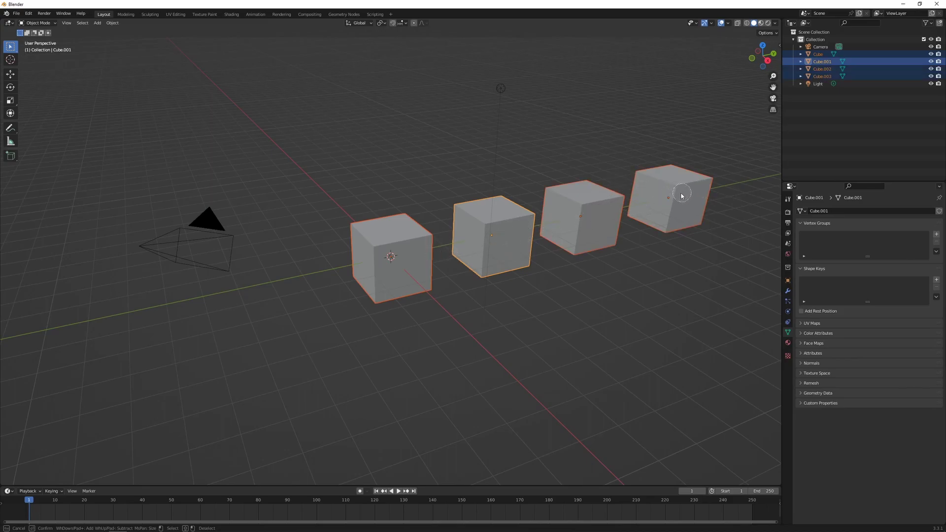
pyautogui.moveTo(678, 195)
pyautogui.mouseDown(button='middle')
pyautogui.moveTo(549, 226)
pyautogui.moveTo(387, 256)
pyautogui.mouseUp(button='middle')
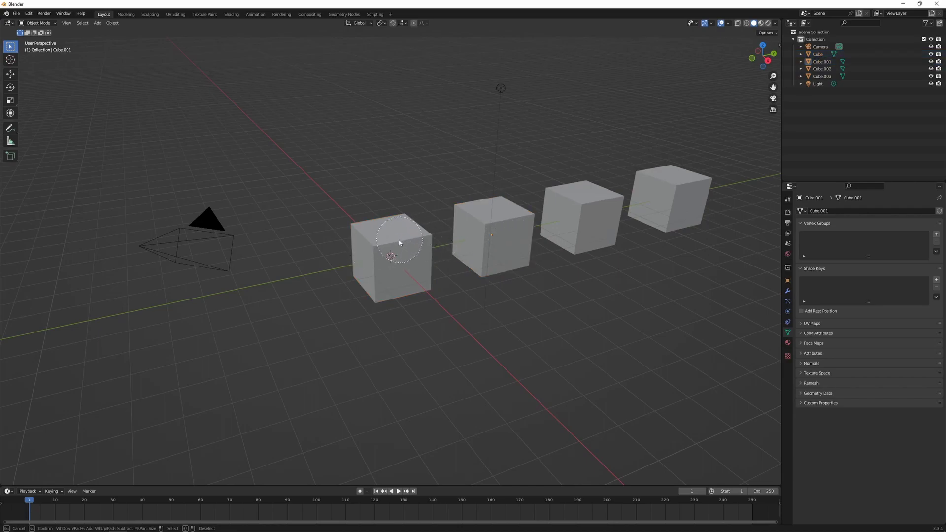
pyautogui.scroll(-5, 394, 242)
pyautogui.click(392, 241)
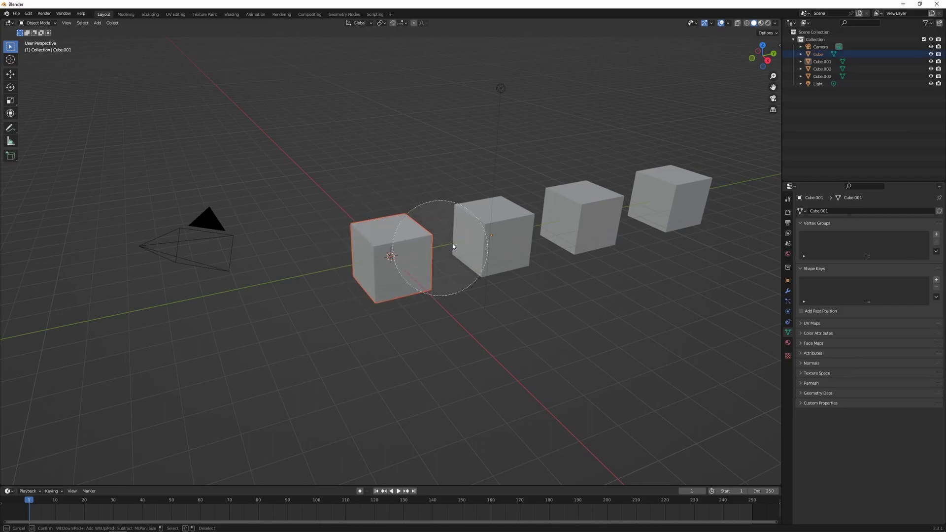
pyautogui.moveTo(453, 247); pyautogui.dragTo(690, 187)
pyautogui.scroll(-5, 384, 244)
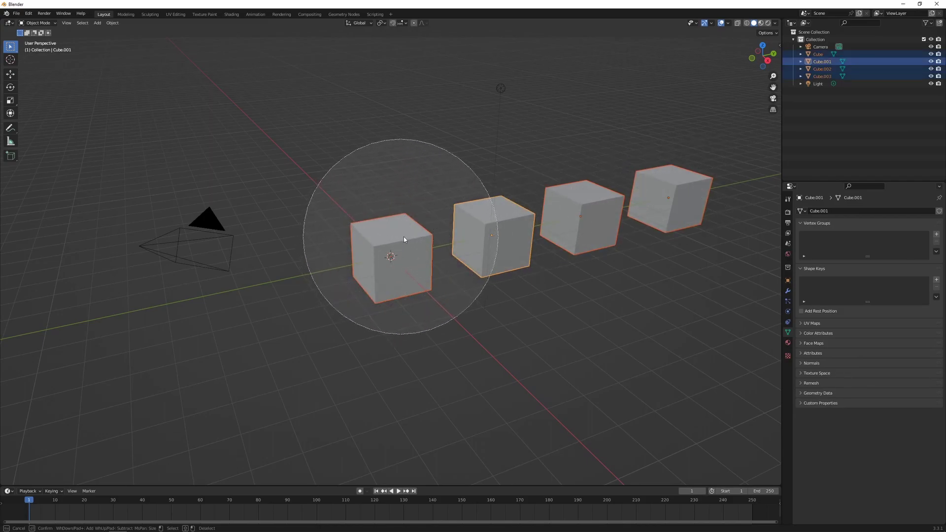
pyautogui.scroll(5, 404, 237)
pyautogui.moveTo(441, 242); pyautogui.dragTo(595, 203, button='middle')
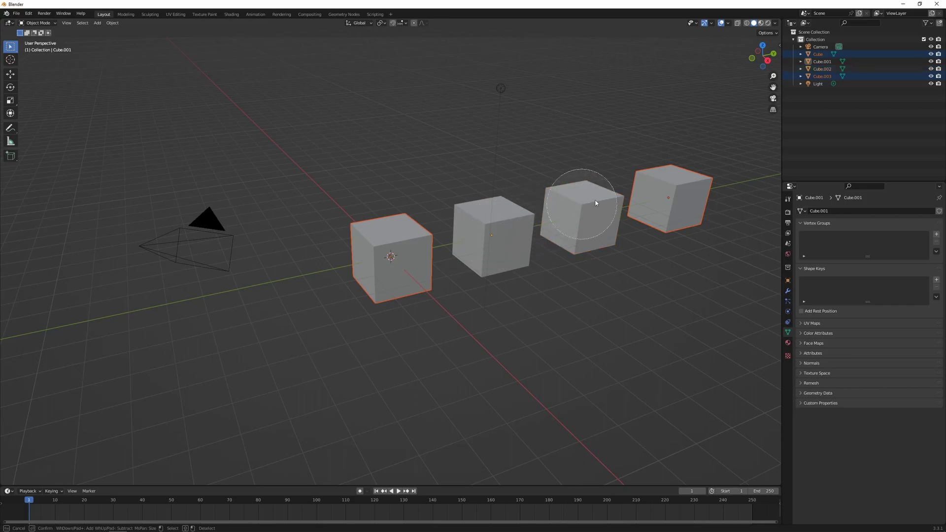
pyautogui.moveTo(391, 260); pyautogui.dragTo(651, 196)
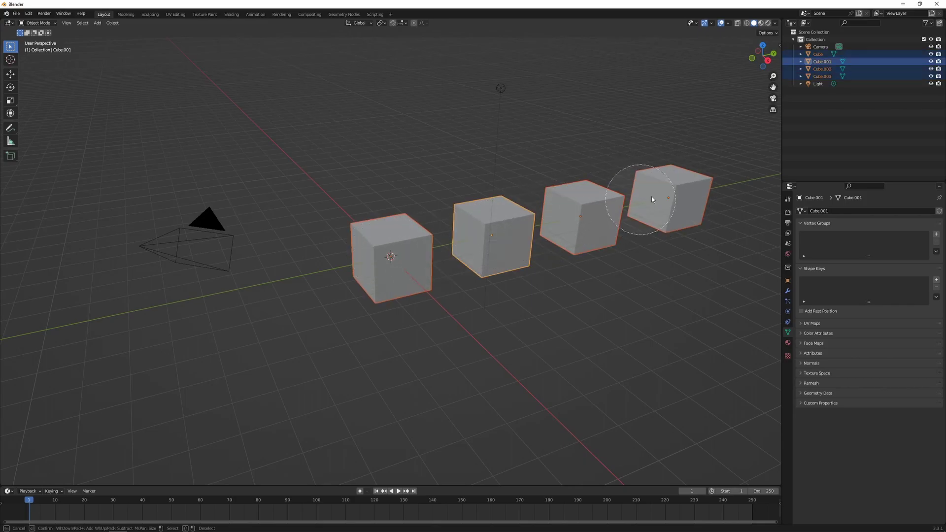
pyautogui.moveTo(651, 196)
pyautogui.mouseDown(button='middle')
pyautogui.moveTo(663, 200)
pyautogui.moveTo(406, 251)
pyautogui.mouseUp(button='middle')
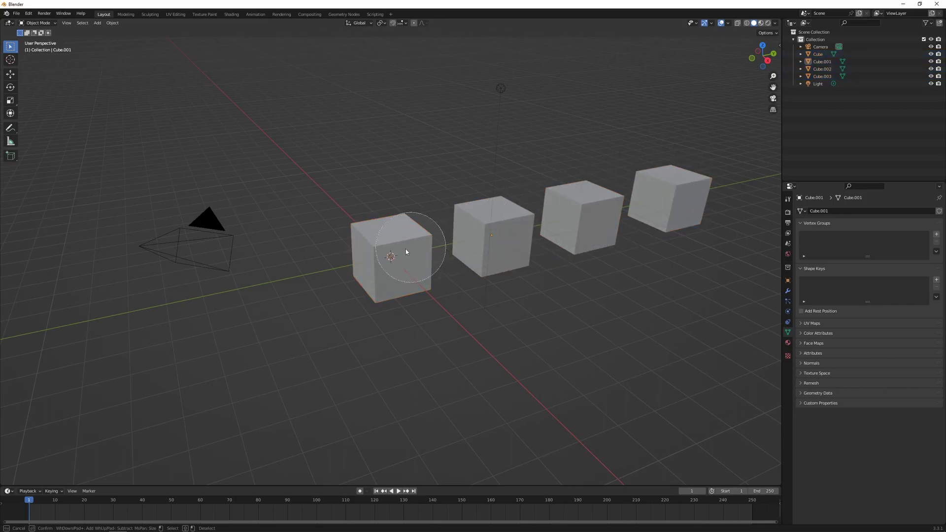
pyautogui.press('Escape')
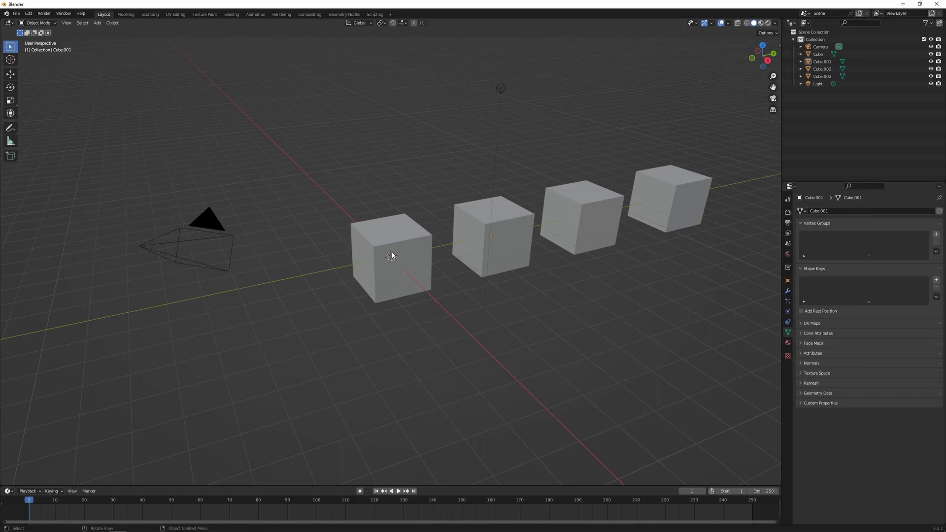
pyautogui.press('ctrl')
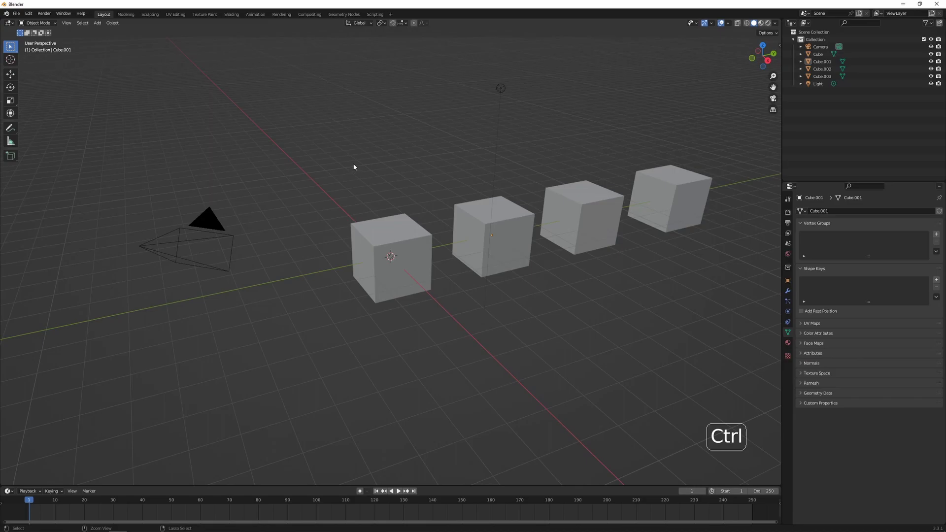
# Step: Lasso-select the first three cubes, then lasso Cube.003 and leave only it selected
pyautogui.moveTo(353, 167)
pyautogui.keyDown('ctrl'); pyautogui.mouseDown(button='right')
pyautogui.moveTo(327, 202)
pyautogui.moveTo(335, 279)
pyautogui.moveTo(407, 321)
pyautogui.moveTo(545, 289)
pyautogui.moveTo(631, 213)
pyautogui.moveTo(572, 146)
pyautogui.moveTo(411, 146)
pyautogui.moveTo(363, 184)
pyautogui.moveTo(390, 231)
pyautogui.moveTo(429, 167)
pyautogui.moveTo(368, 134)
pyautogui.moveTo(333, 186)
pyautogui.moveTo(353, 212)
pyautogui.mouseUp(button='right'); pyautogui.keyUp('ctrl')
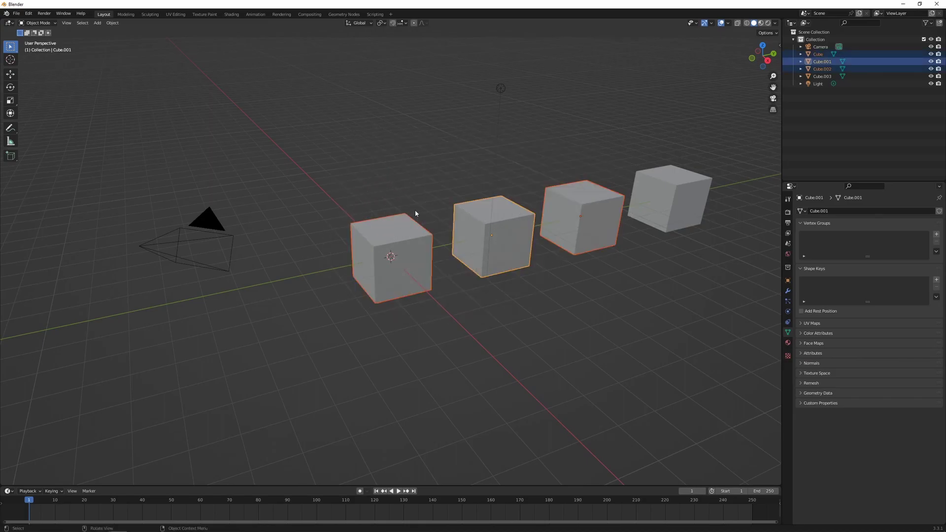
pyautogui.moveTo(660, 181)
pyautogui.keyDown('ctrl'); pyautogui.mouseDown(button='right')
pyautogui.moveTo(663, 217)
pyautogui.moveTo(744, 129)
pyautogui.moveTo(694, 134)
pyautogui.mouseUp(button='right'); pyautogui.keyUp('ctrl')
pyautogui.click(628, 236)
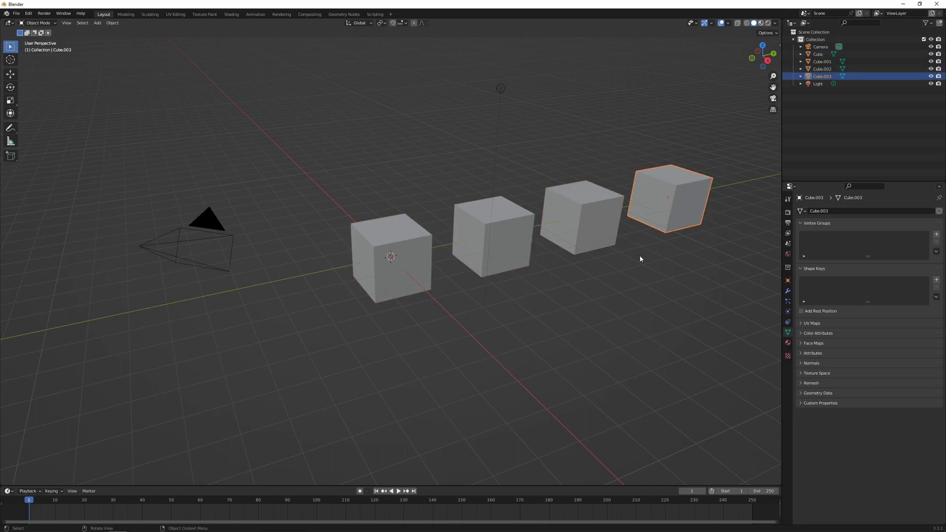
# Step: Delete the rightmost cube, Cube.003
pyautogui.hotkey('shift', 'l')
pyautogui.press('x')
pyautogui.click(650, 223)
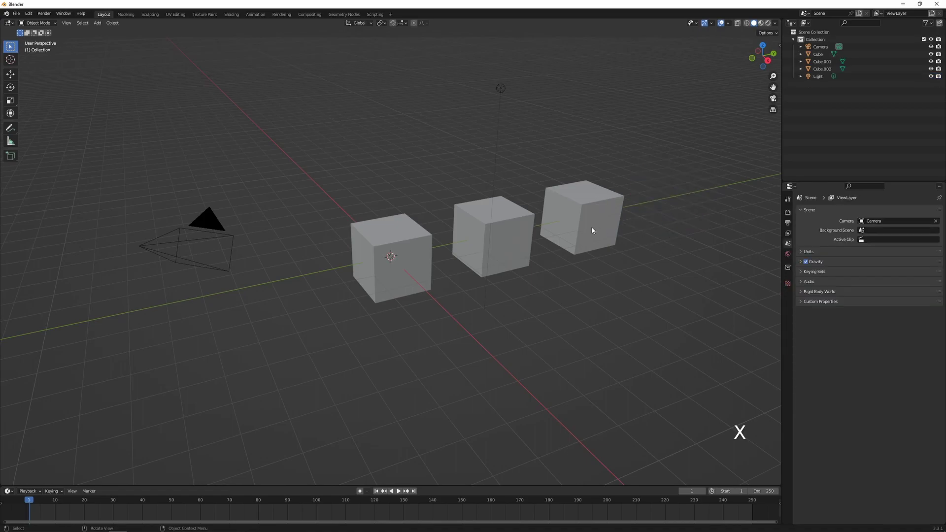
# Step: Make a linked duplicate of Cube.002 and place it further along the Y axis
pyautogui.click(576, 229)
pyautogui.hotkey('alt', 'd')
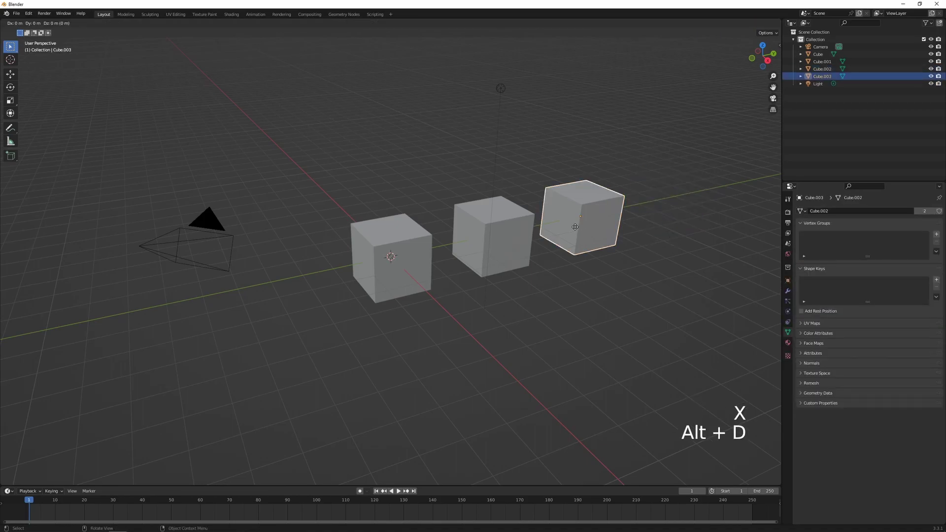
pyautogui.press('y')
pyautogui.click(664, 215)
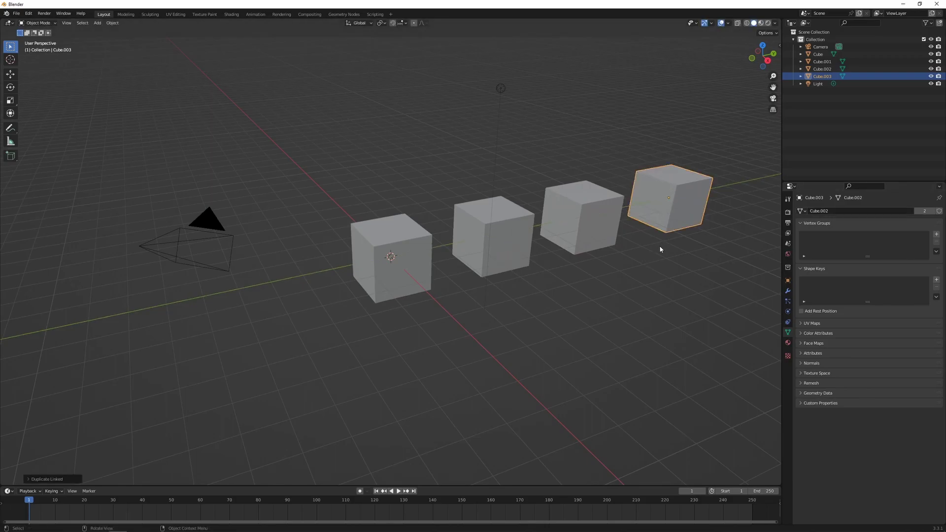
# Step: Select every object sharing Cube.003's mesh data, then reduce the selection to Cube.003
pyautogui.hotkey('shift', 'l')
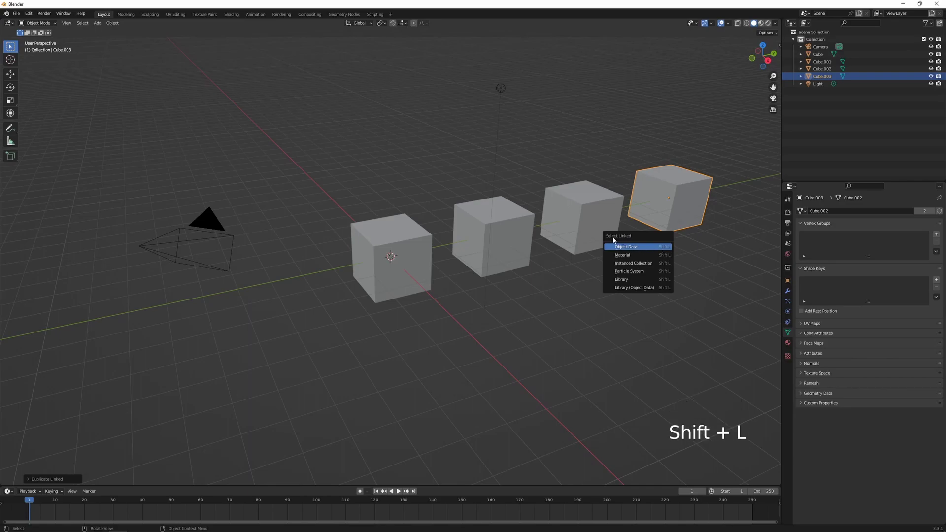
pyautogui.click(640, 249)
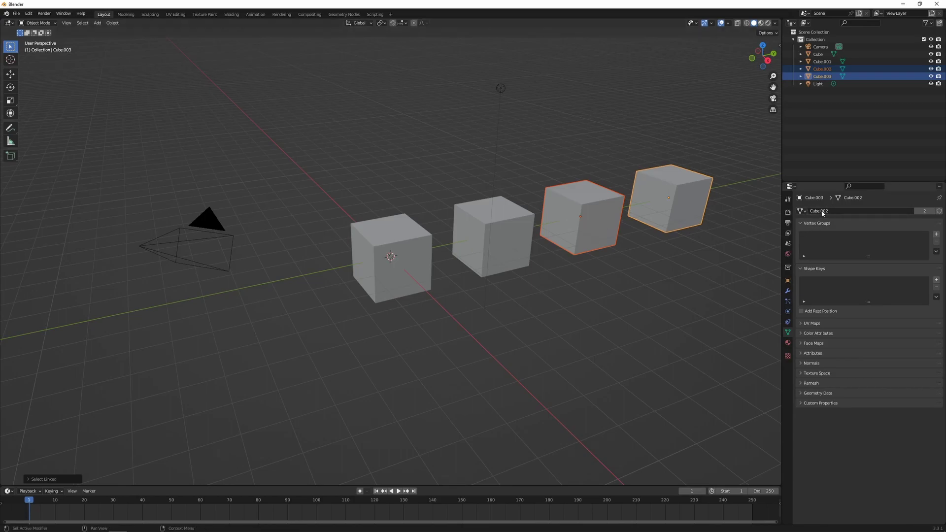
pyautogui.click(675, 210)
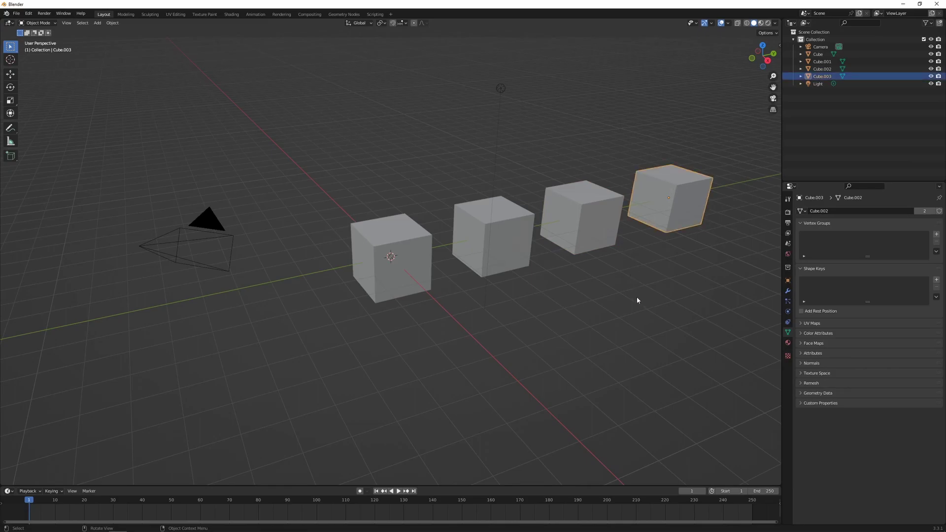
# Step: Select all objects in the same collection with Select Grouped, then deselect everything
pyautogui.hotkey('shift', 'g')
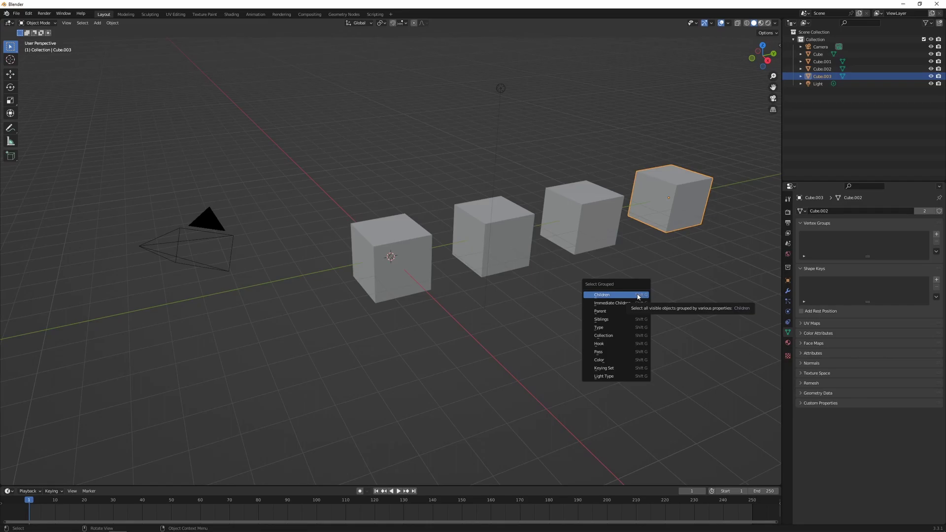
pyautogui.click(601, 336)
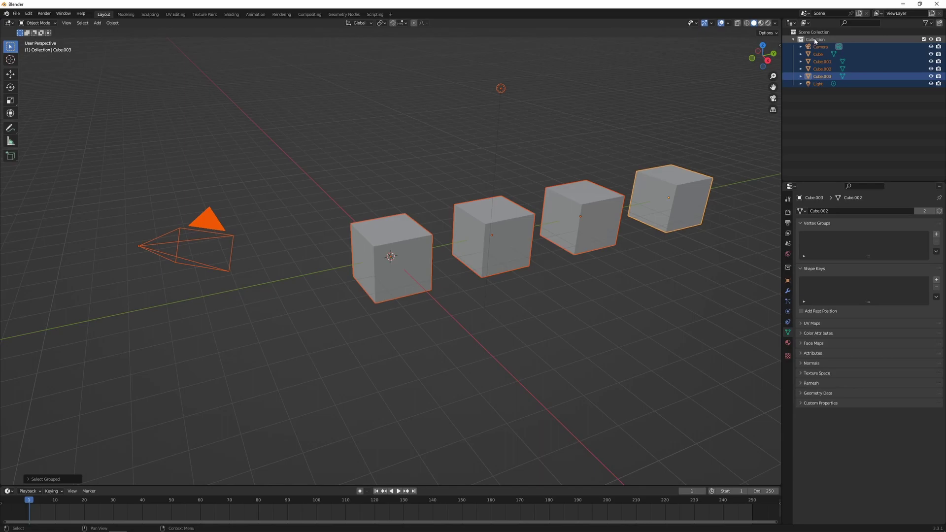
pyautogui.click(598, 306)
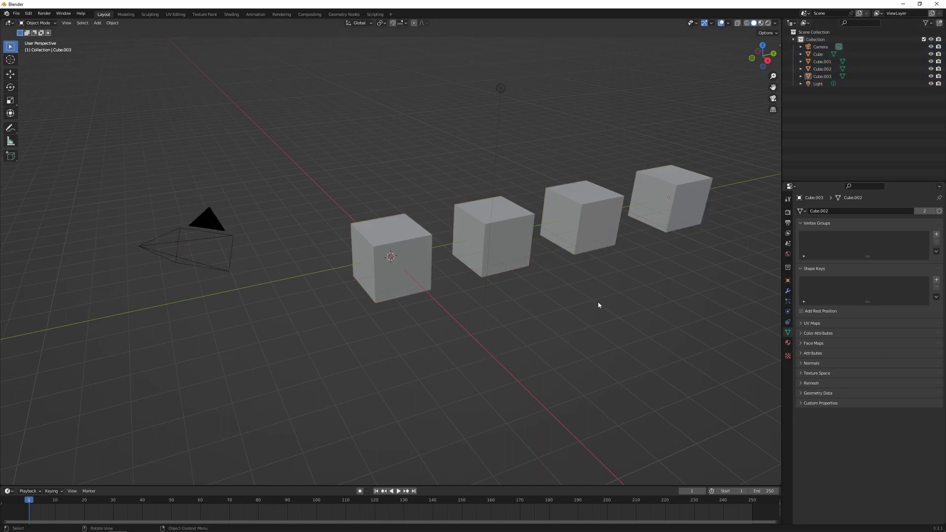
# Step: Hide Cube, toggle its outliner eye icon on and off, then reveal all hidden objects
pyautogui.click(403, 254)
pyautogui.press('h')
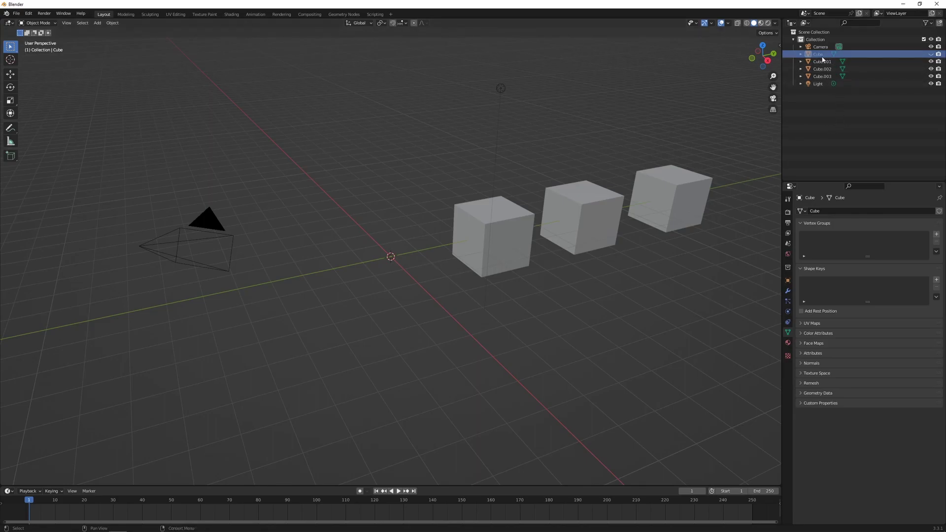
pyautogui.click(930, 55)
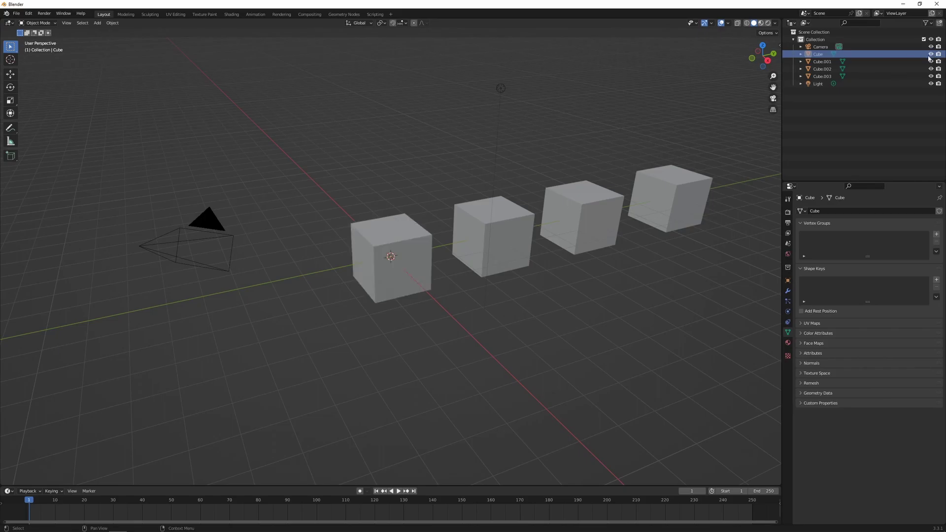
pyautogui.click(930, 54)
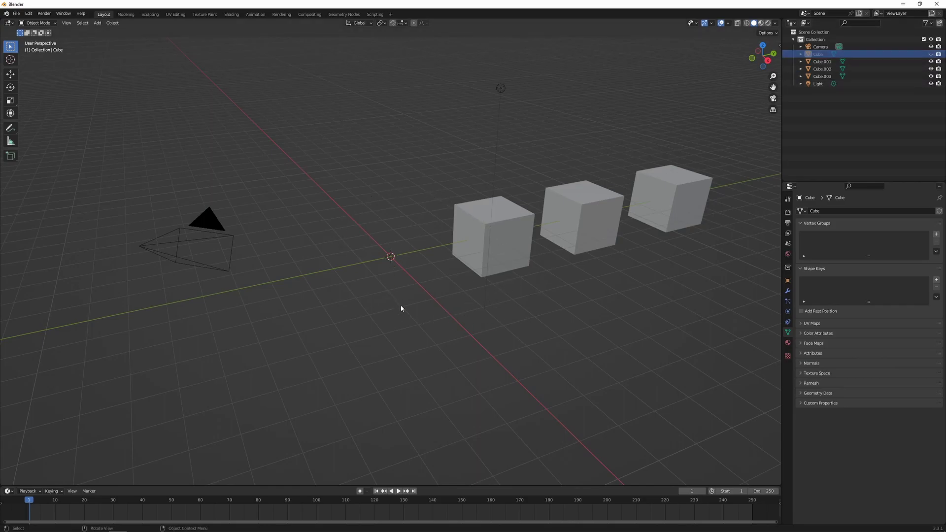
pyautogui.hotkey('alt', 'h')
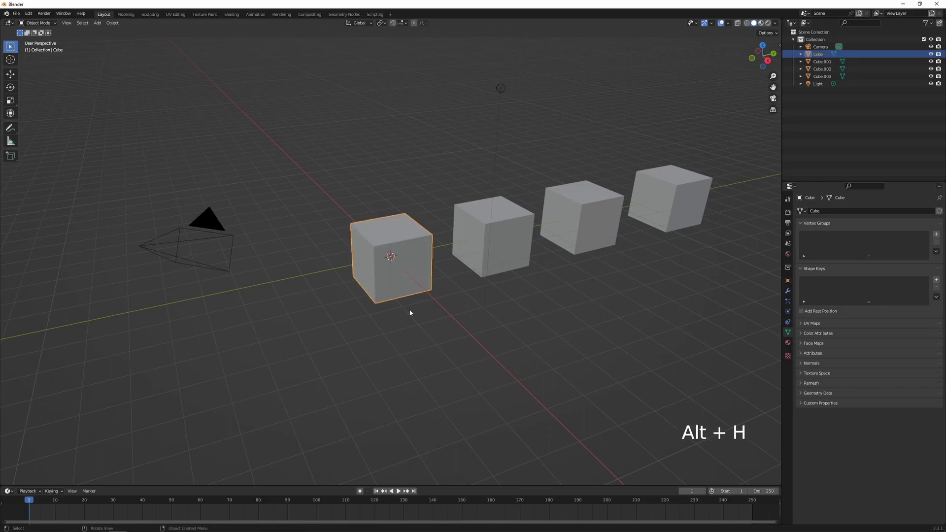
# Step: Hide everything except Cube and Cube.001, reveal all again, and select only Cube
pyautogui.keyDown('shift'); pyautogui.click(513, 243); pyautogui.keyUp('shift')
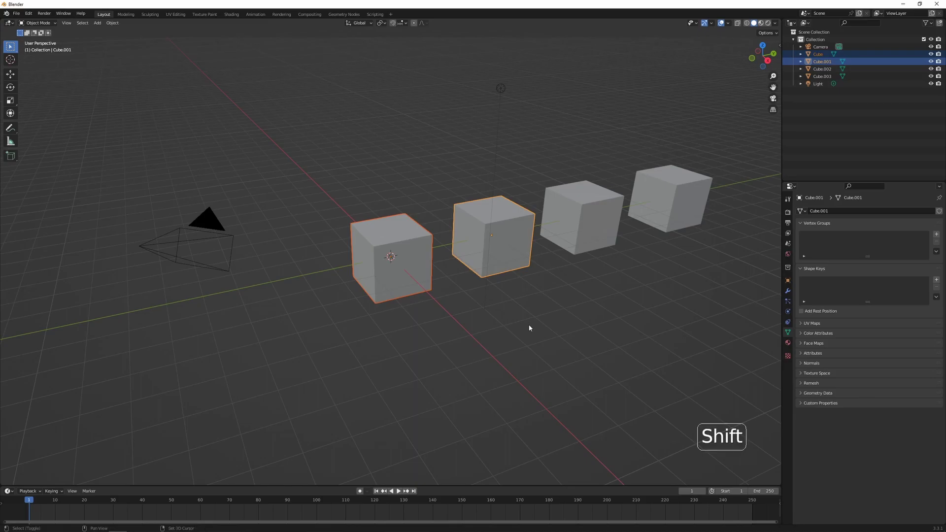
pyautogui.hotkey('shift', 'h')
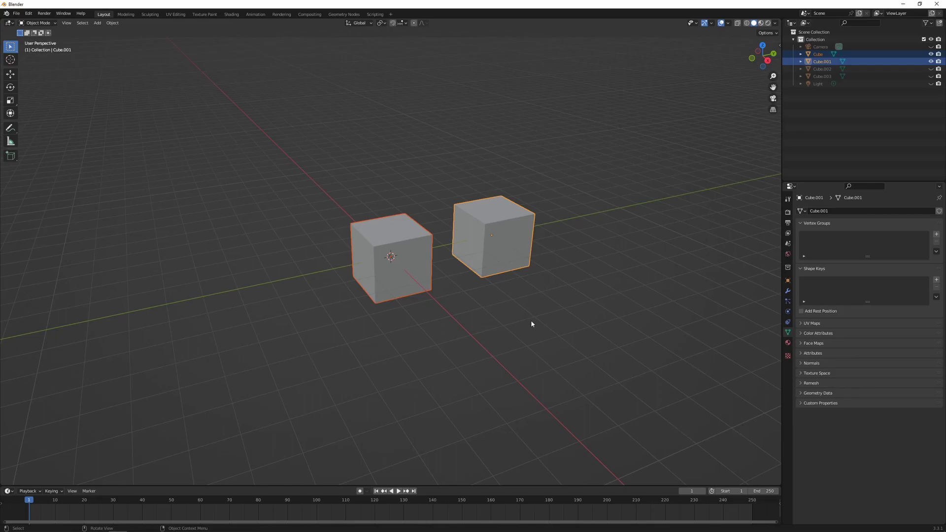
pyautogui.hotkey('alt', 'a')
pyautogui.hotkey('alt', 'h')
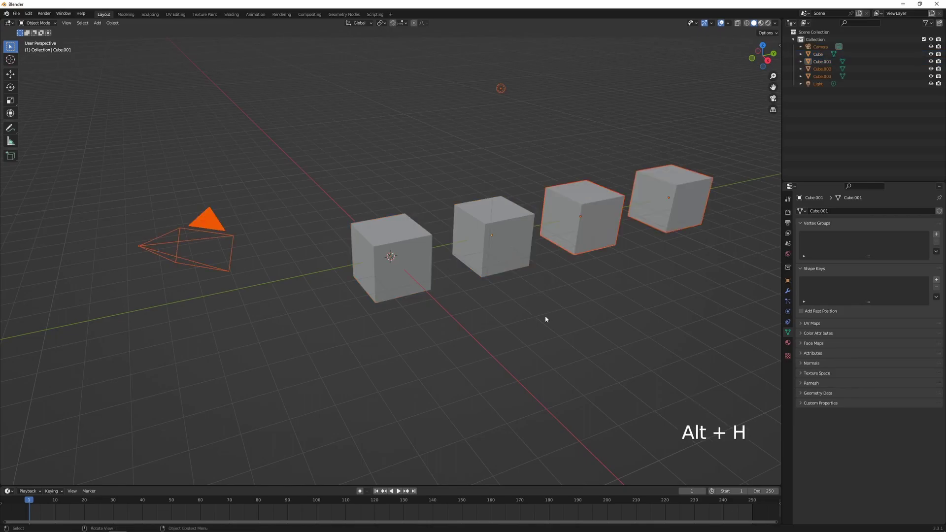
pyautogui.click(392, 268)
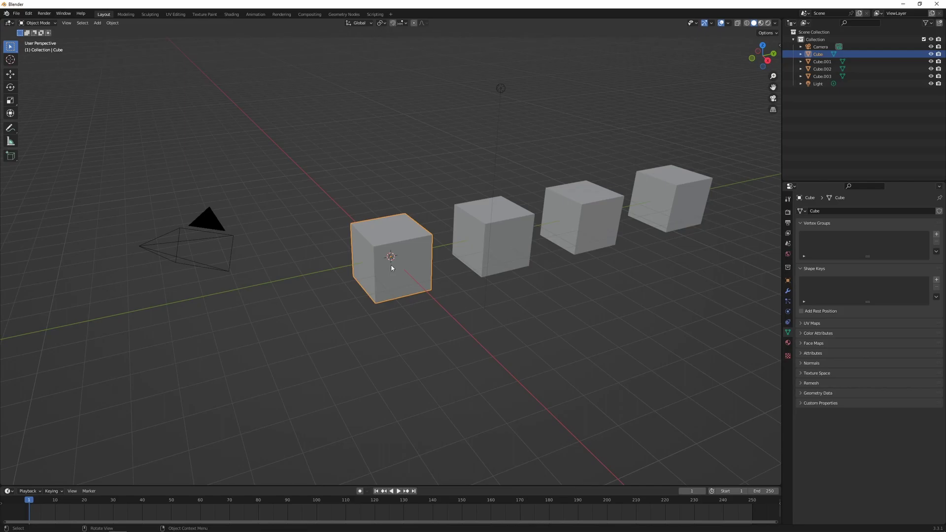
pyautogui.press('/')
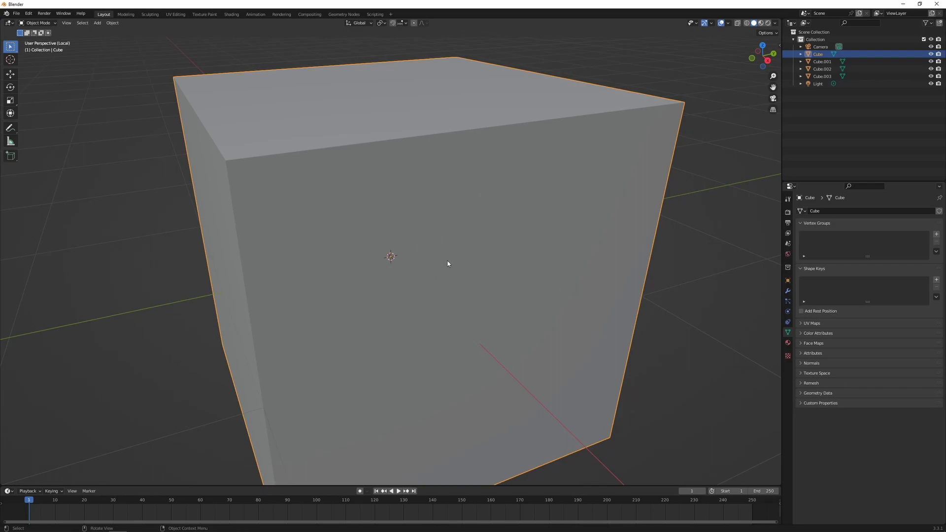
pyautogui.press('/')
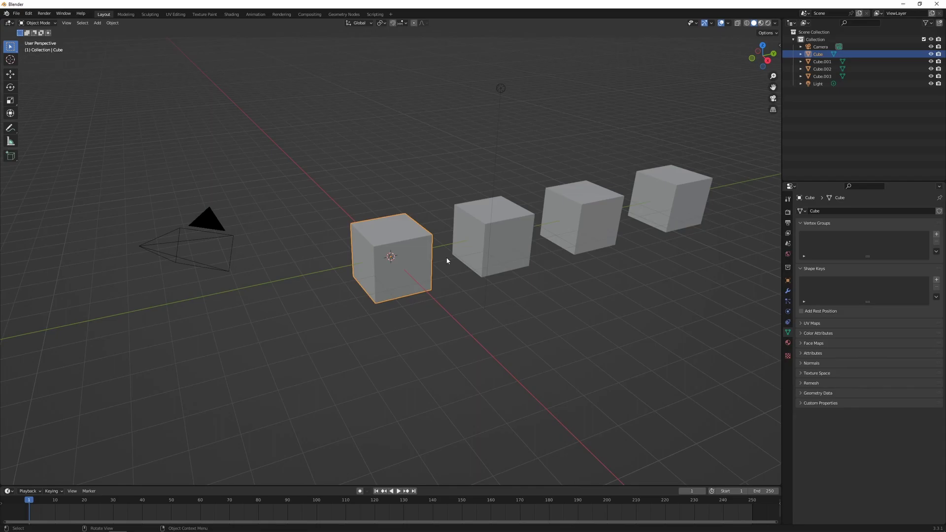
pyautogui.click(923, 40)
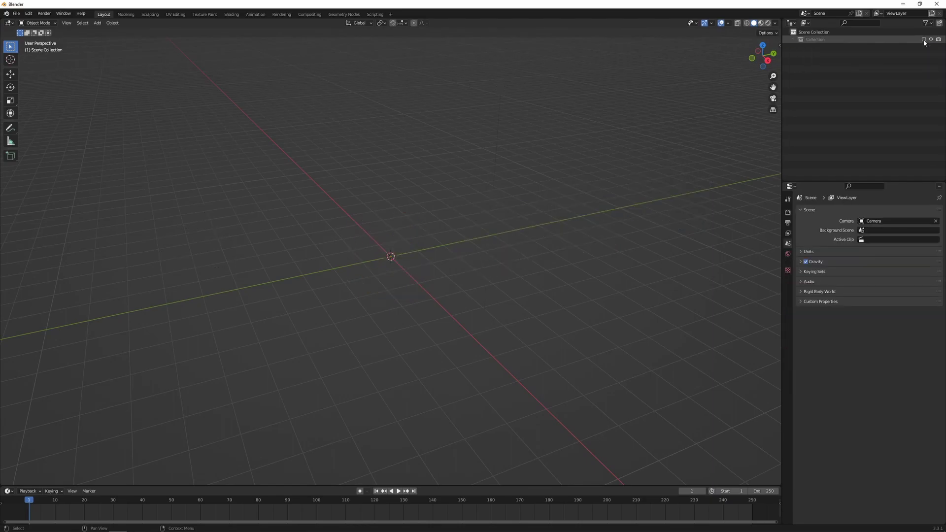
pyautogui.click(923, 40)
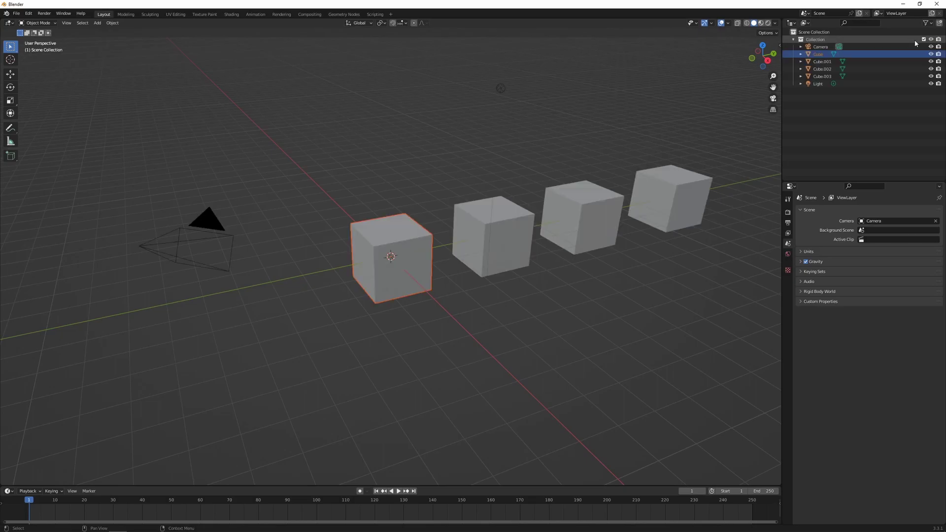
pyautogui.click(406, 255)
# Step: Parent Cube to Cube.001
pyautogui.keyDown('shift'); pyautogui.click(468, 227); pyautogui.keyUp('shift')
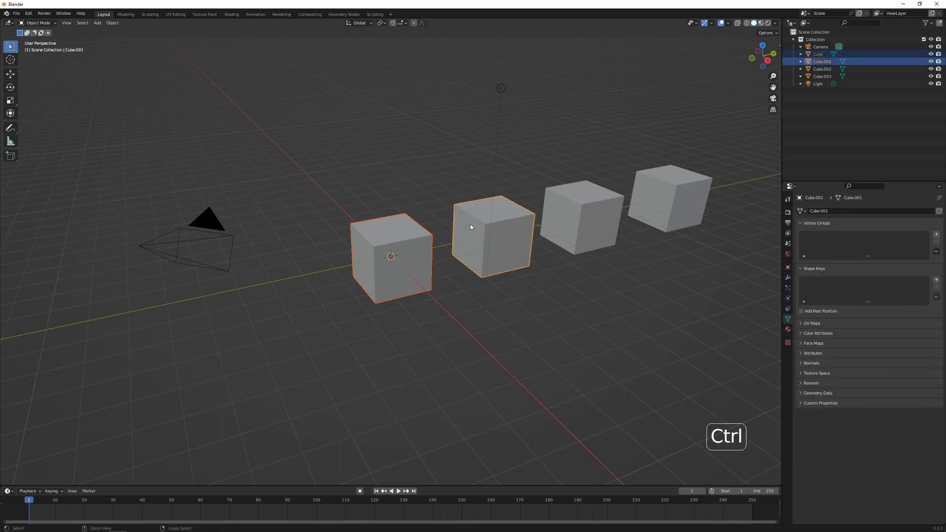
pyautogui.hotkey('ctrl', 'p')
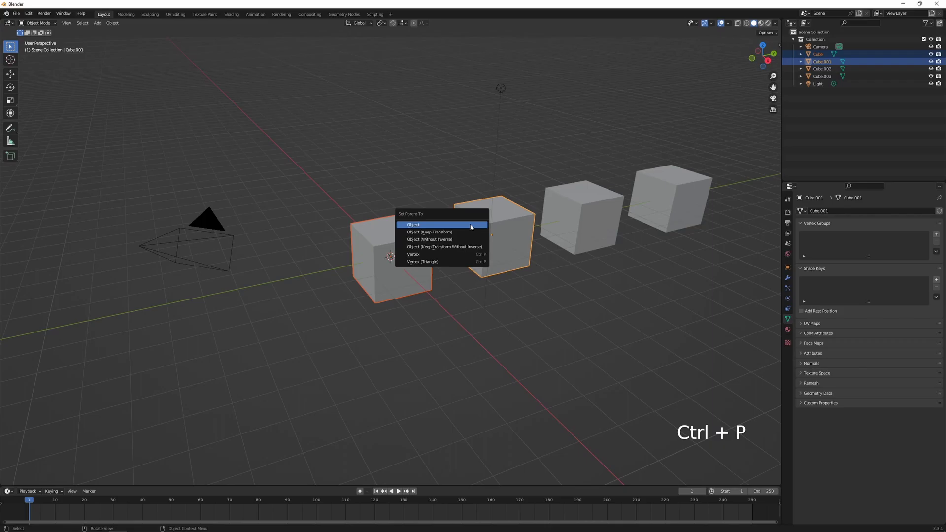
pyautogui.click(416, 225)
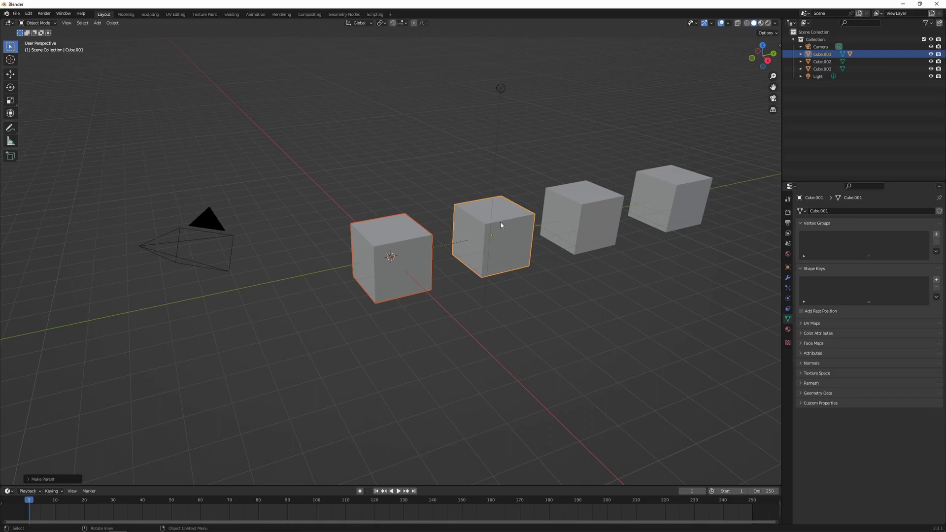
# Step: Move Cube.001 to show its child follows, then try moving Cube alone and cancel
pyautogui.click(515, 230)
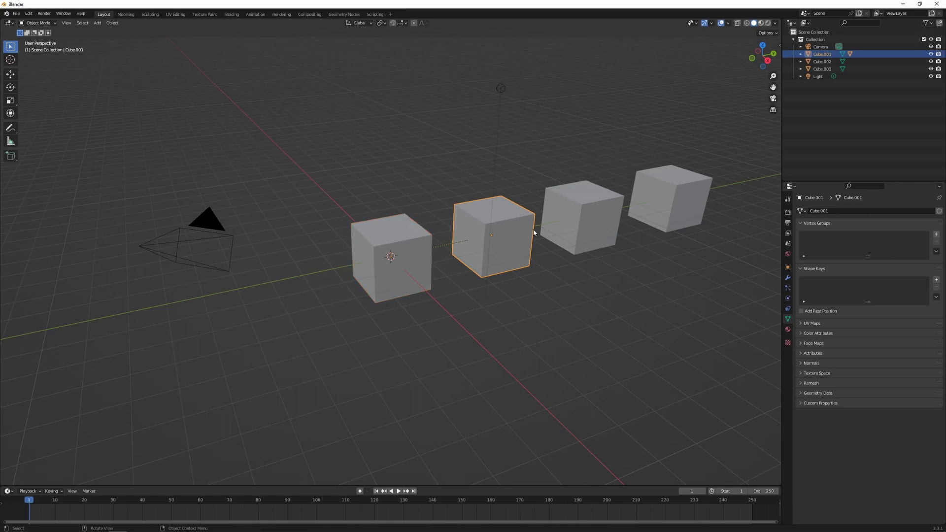
pyautogui.press('g')
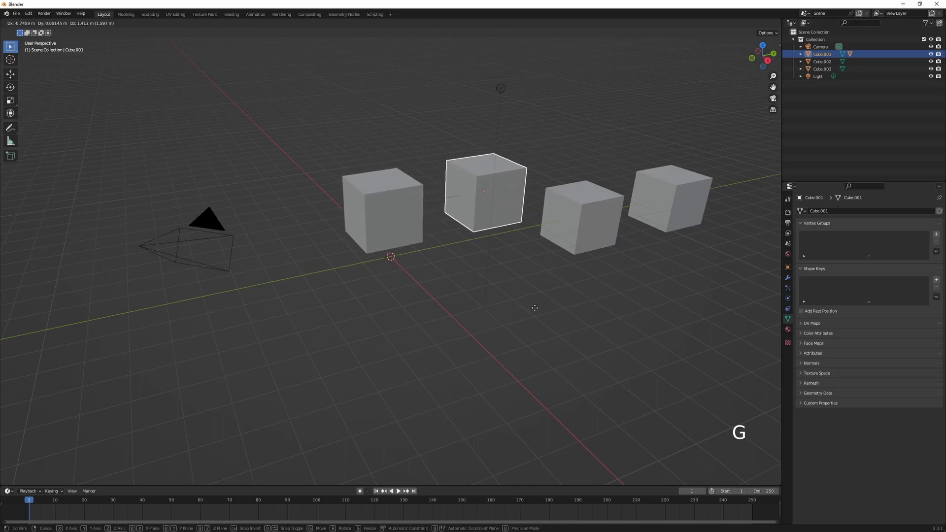
pyautogui.click(410, 304)
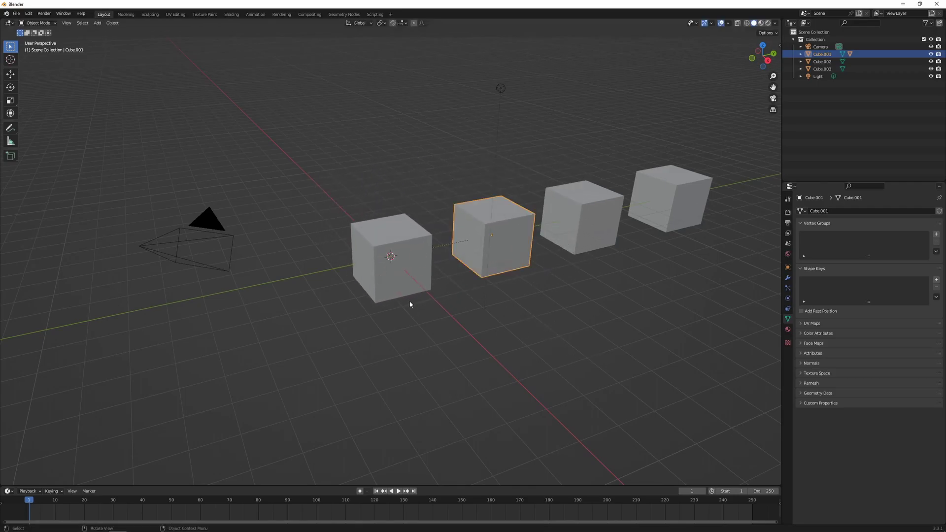
pyautogui.click(408, 268)
pyautogui.press('g')
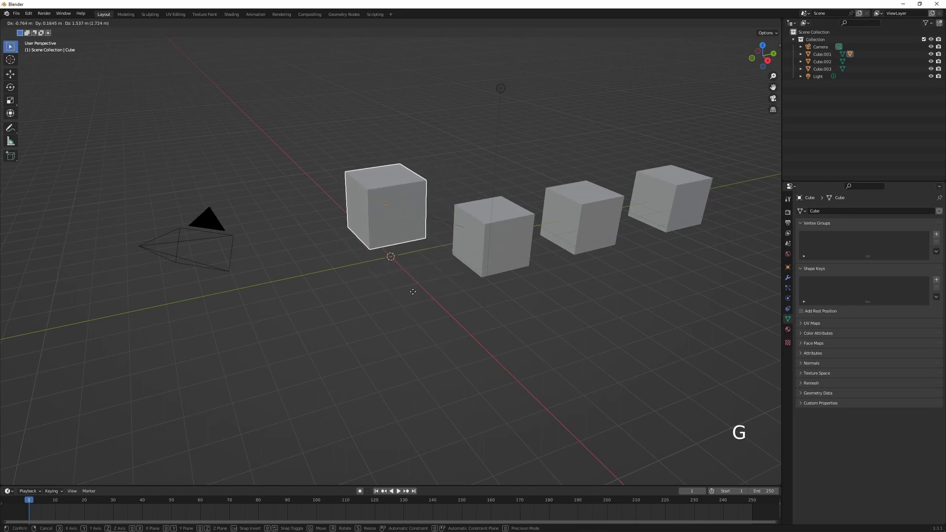
pyautogui.rightClick(434, 304)
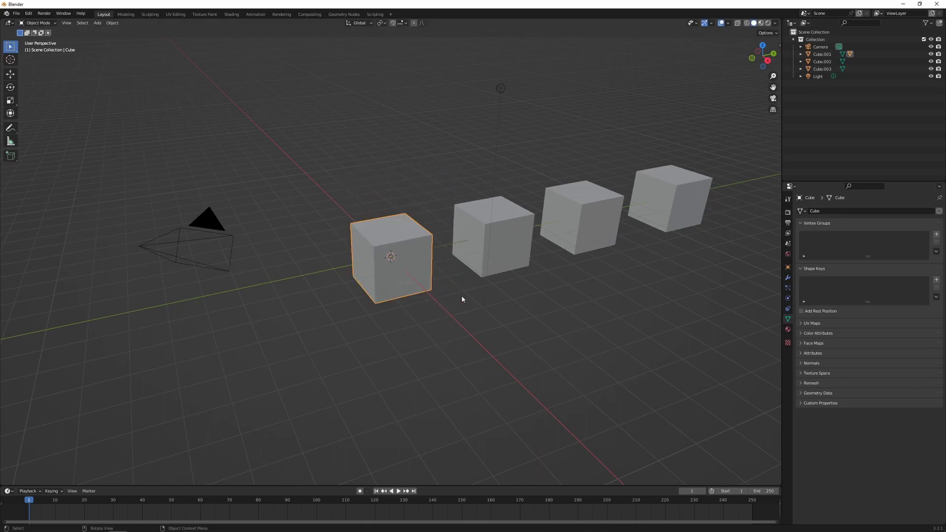
# Step: Clear Cube's parent with Alt+P, then select Cube.001
pyautogui.click(517, 249)
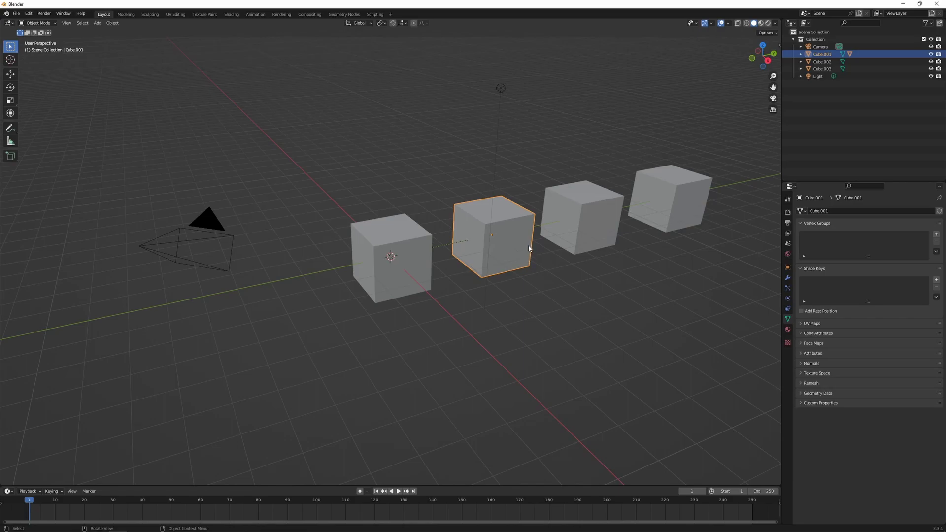
pyautogui.click(411, 258)
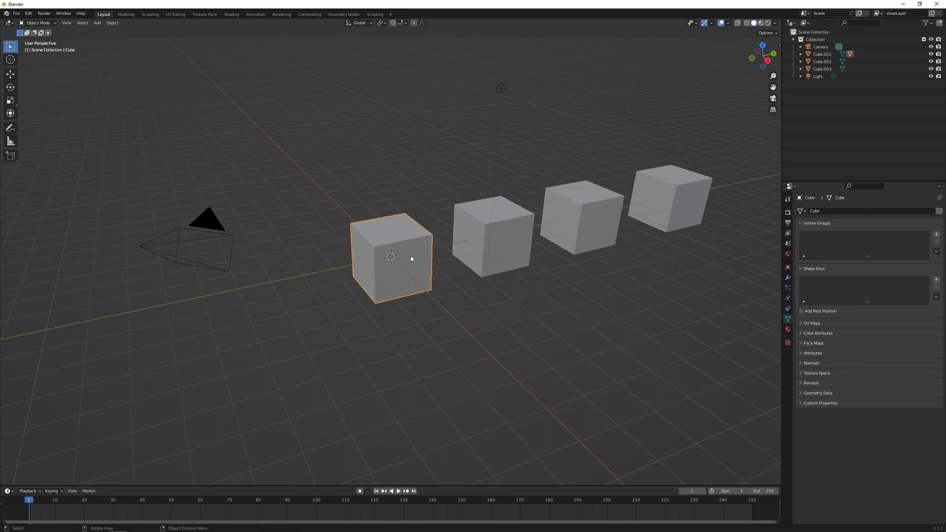
pyautogui.hotkey('alt', 'p')
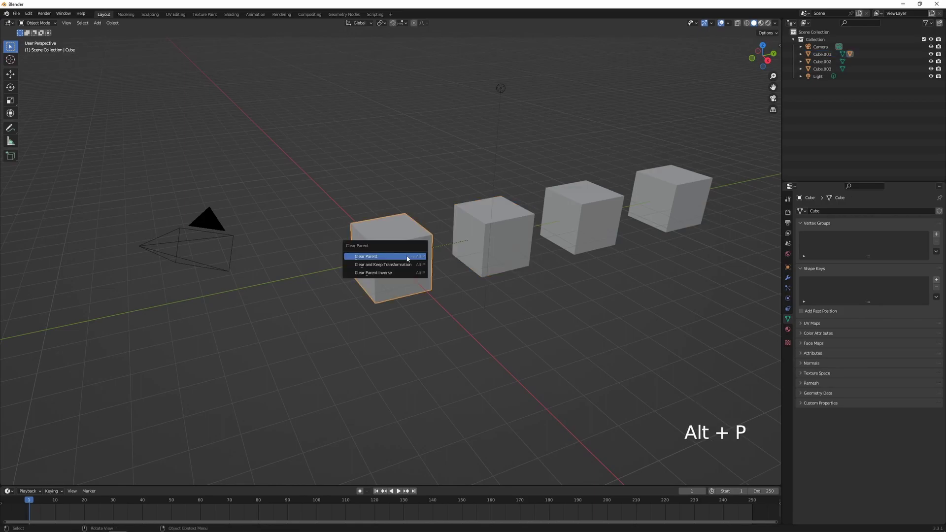
pyautogui.click(376, 257)
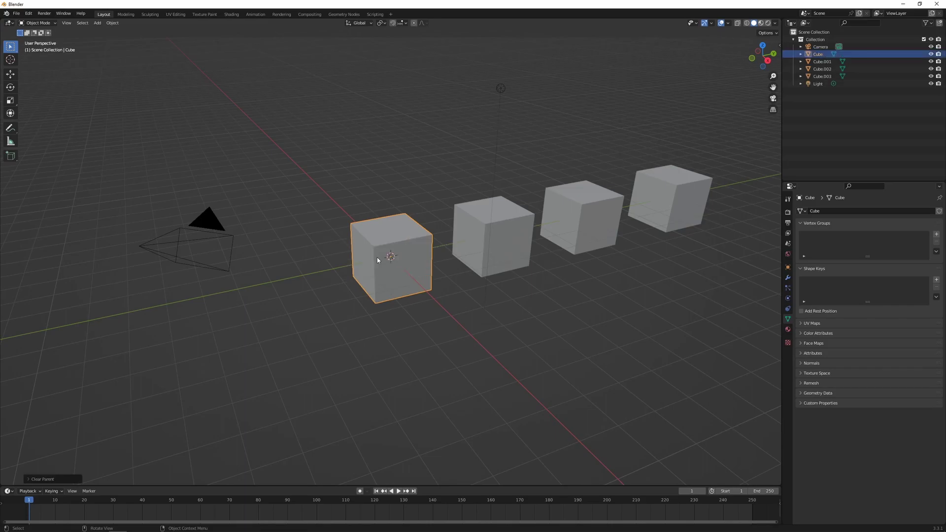
pyautogui.click(464, 249)
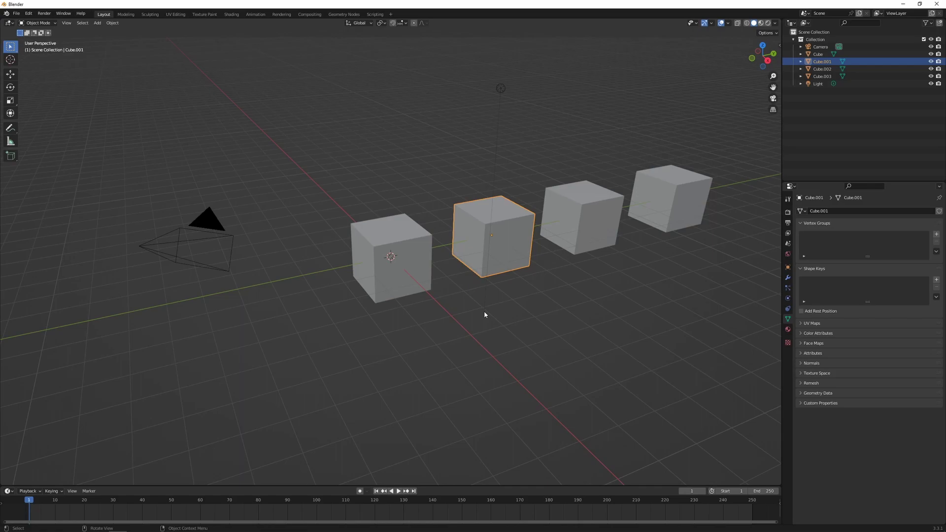
# Step: Check Cube.001 moves alone, then join it into Cube with Ctrl+J and reselect the result
pyautogui.press('g')
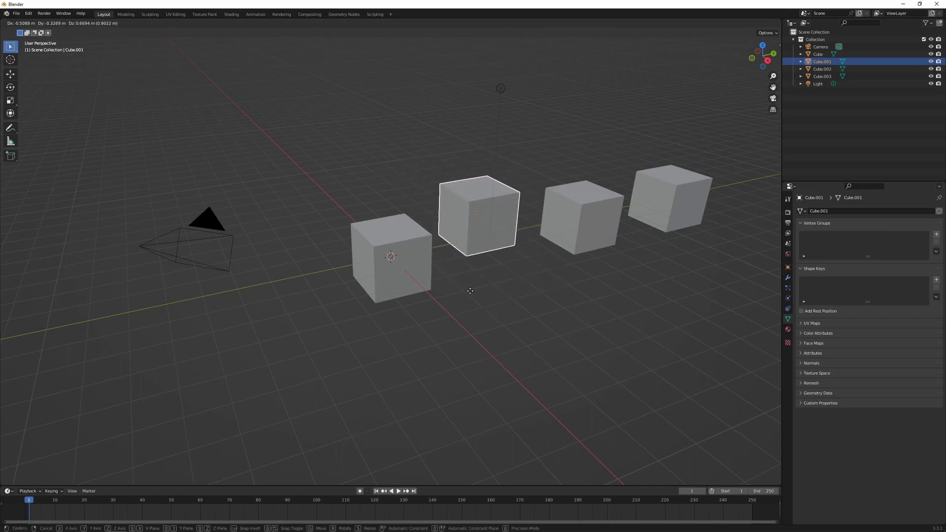
pyautogui.rightClick(470, 291)
pyautogui.press('shift')
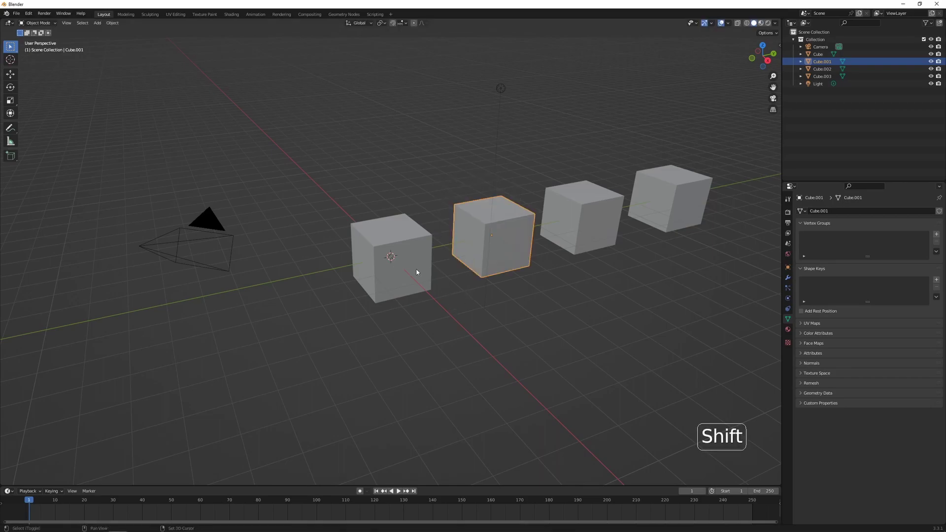
pyautogui.keyDown('shift'); pyautogui.click(416, 272); pyautogui.keyUp('shift')
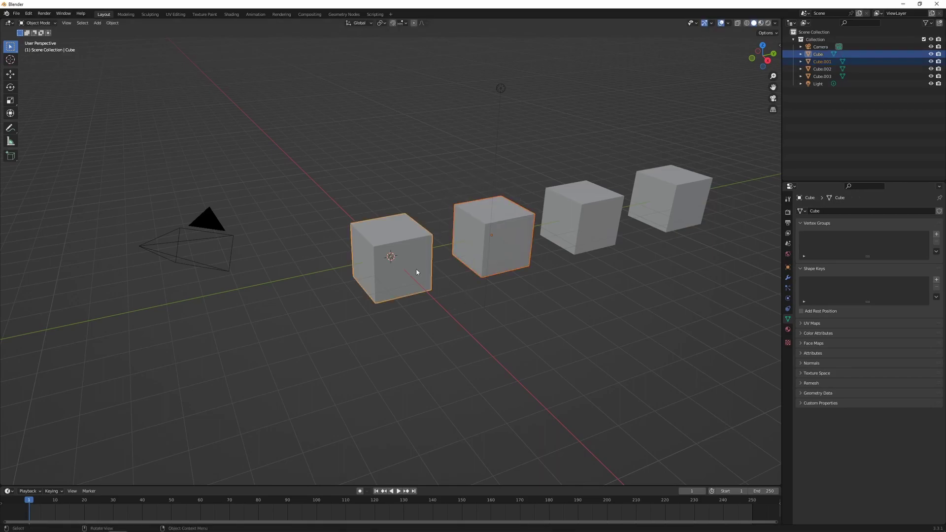
pyautogui.hotkey('ctrl', 'j')
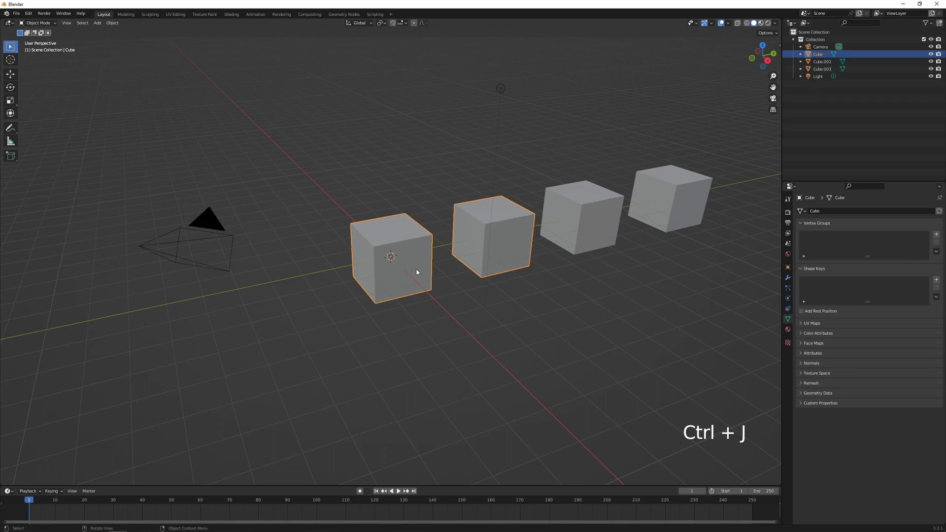
pyautogui.click(435, 186)
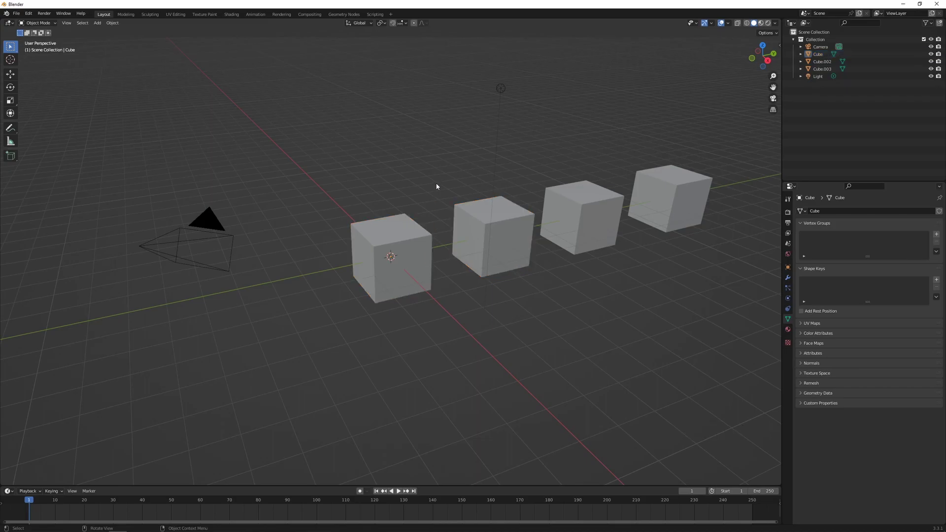
pyautogui.click(406, 259)
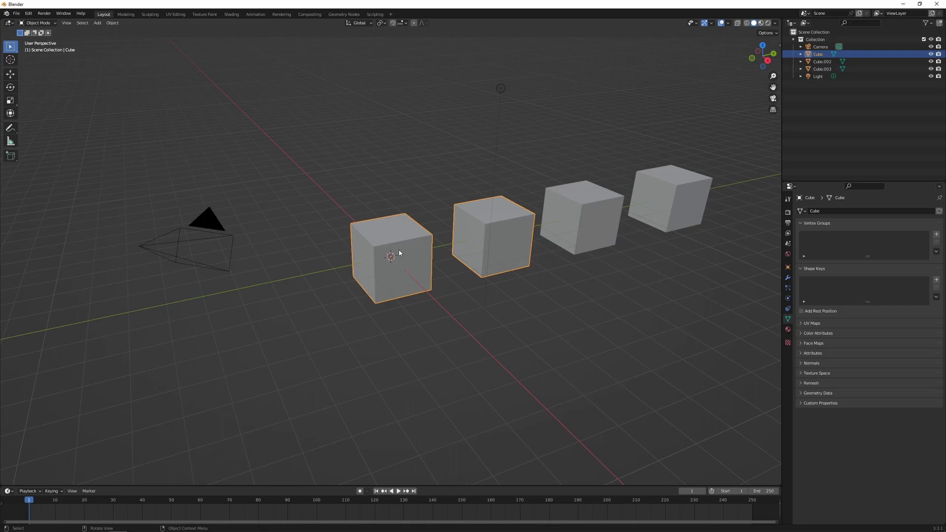
# Step: Move the joined cube into a new collection named 'Cubes'
pyautogui.press('m')
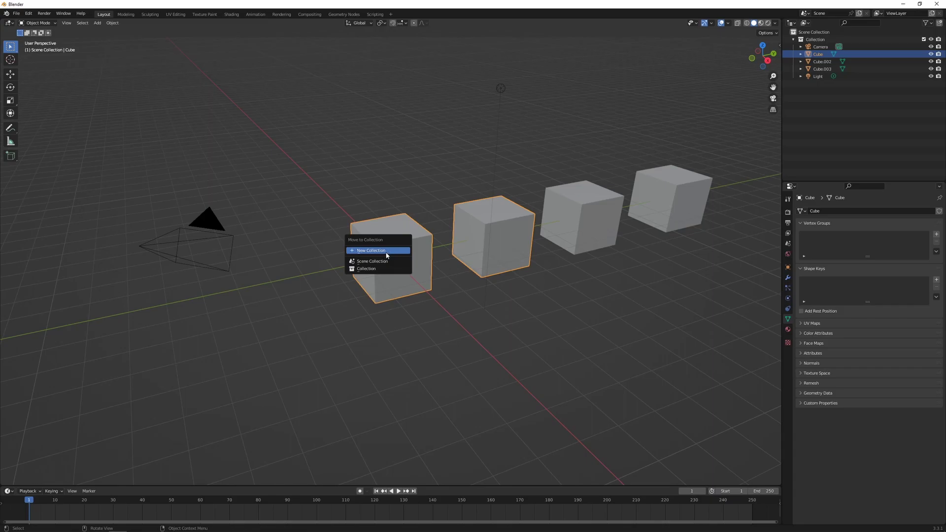
pyautogui.click(387, 251)
pyautogui.write('C')
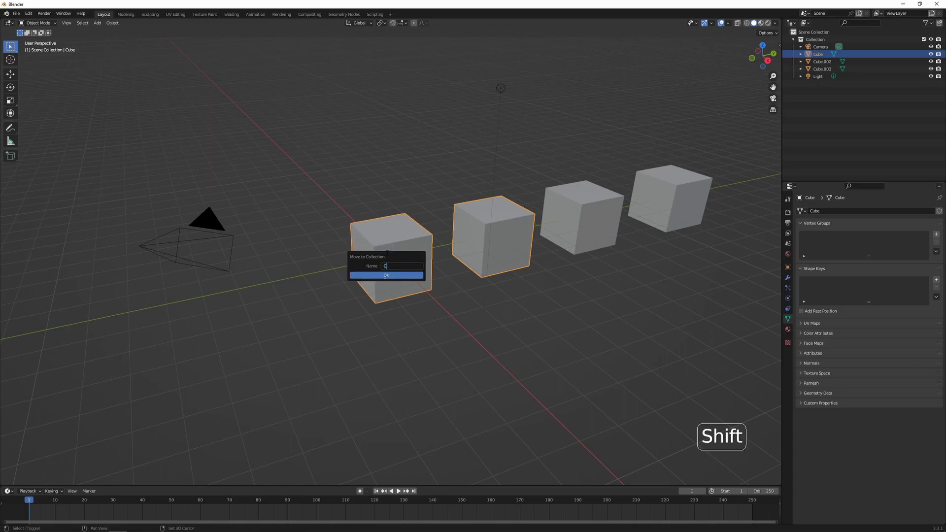
pyautogui.write('ubes')
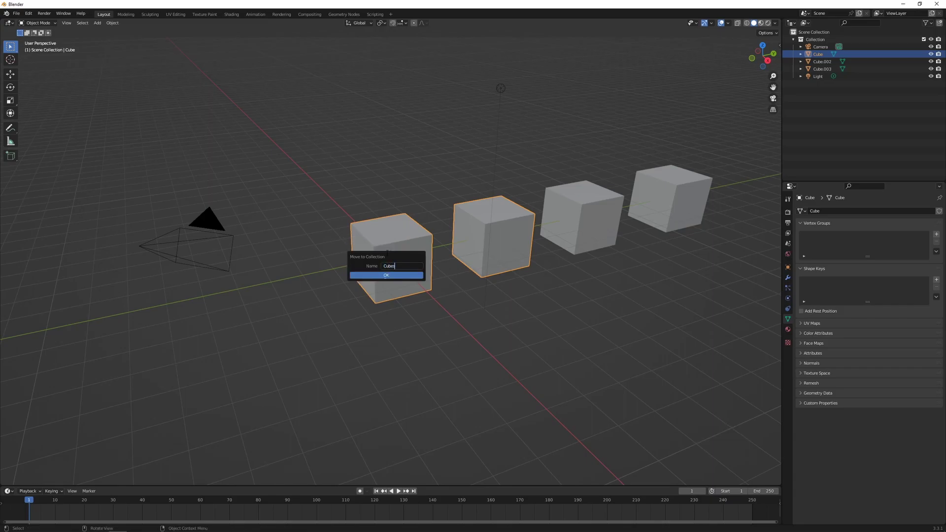
pyautogui.click(386, 276)
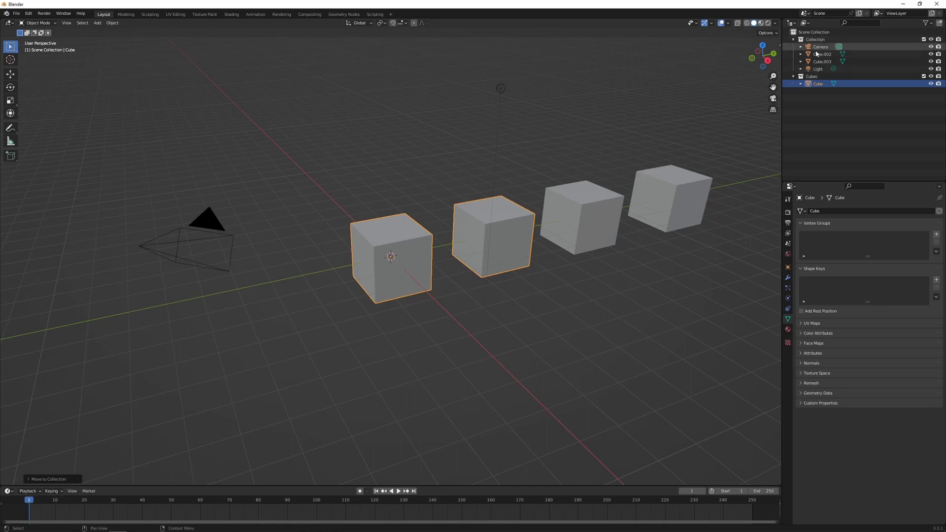
# Step: Add Cube.003 to Cubes, toggle its exclude and eye icons, and enable all channel notifications
pyautogui.moveTo(825, 63)
pyautogui.mouseDown()
pyautogui.moveTo(847, 71)
pyautogui.moveTo(816, 78)
pyautogui.mouseUp()
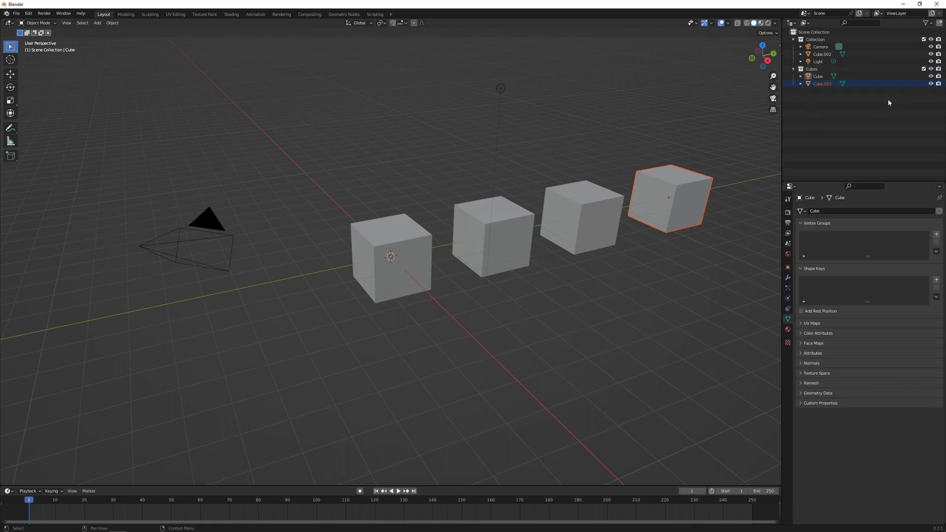
pyautogui.click(923, 68)
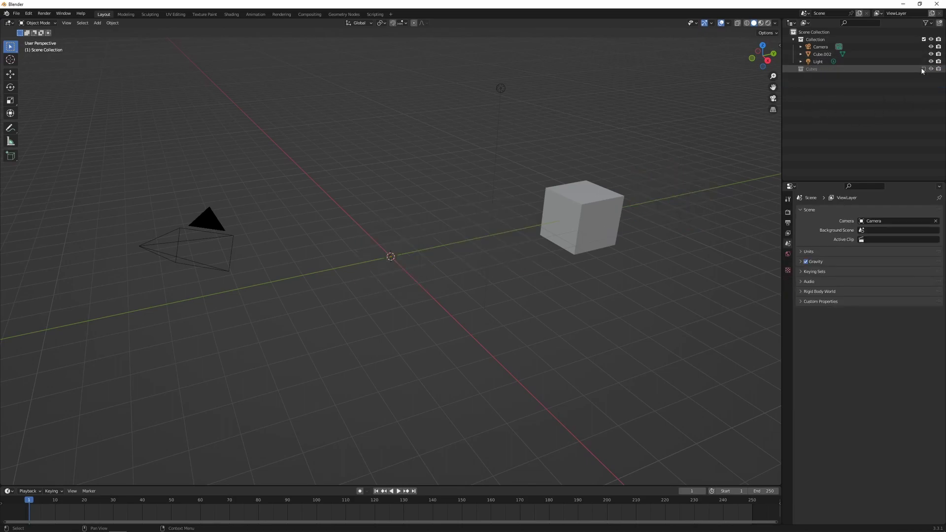
pyautogui.click(923, 69)
pyautogui.click(930, 69)
pyautogui.click(931, 69)
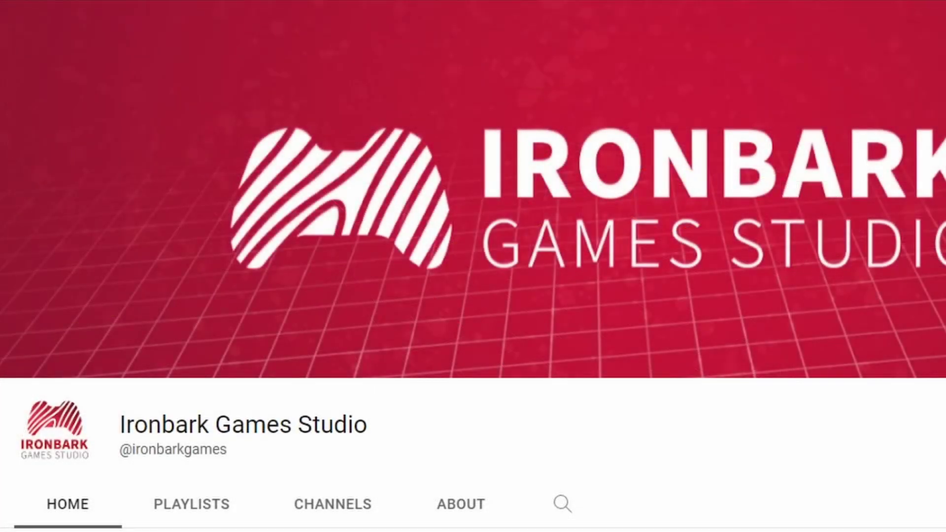
pyautogui.click(933, 436)
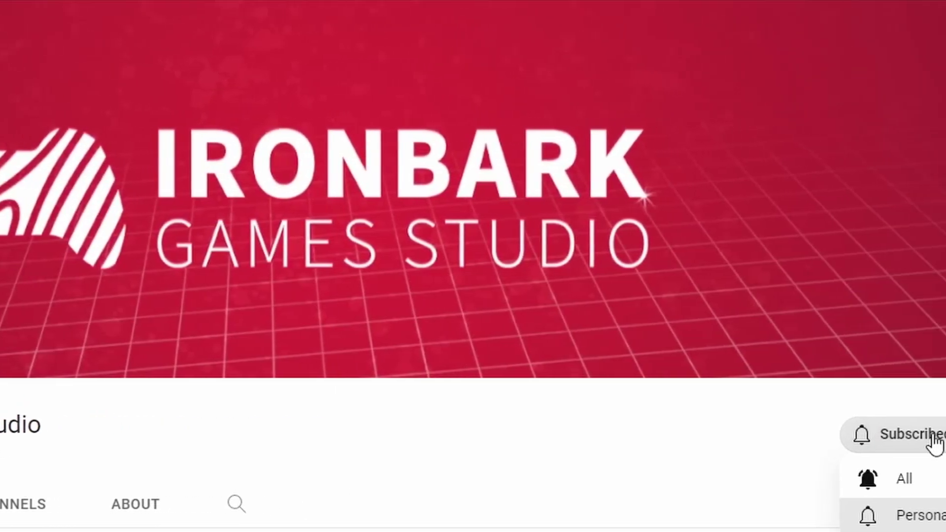
pyautogui.click(887, 479)
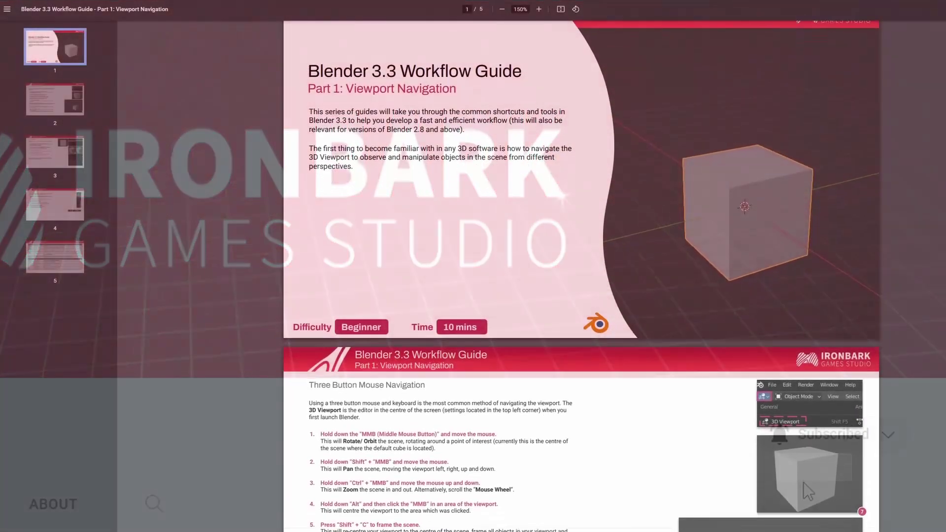
# Step: Scroll the Blender 3.3 Workflow Guide from page 1 down to page 5's shortcut tables
pyautogui.scroll(-10, 581, 276)
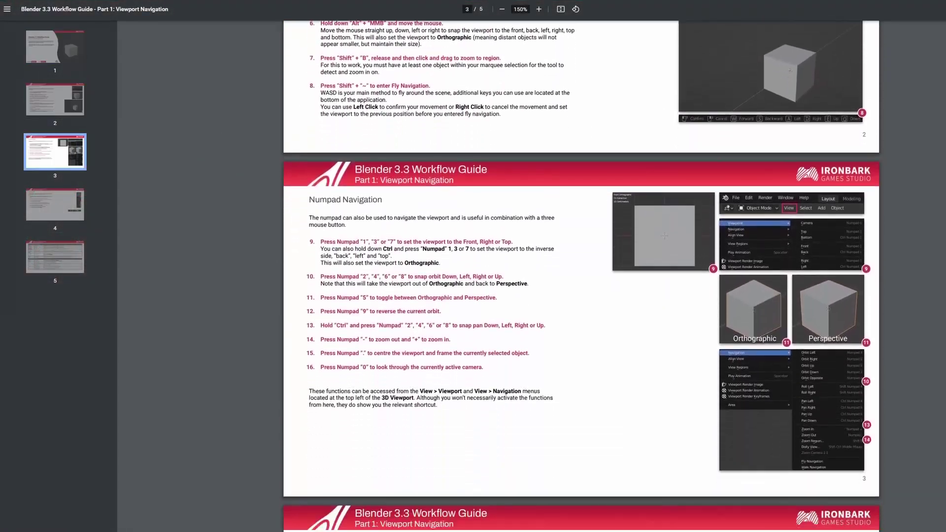
pyautogui.scroll(-15, 581, 276)
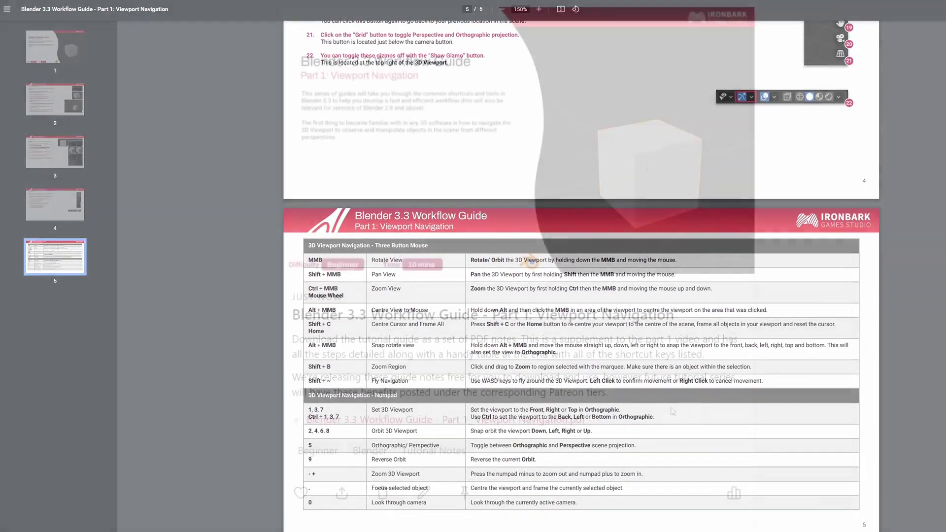